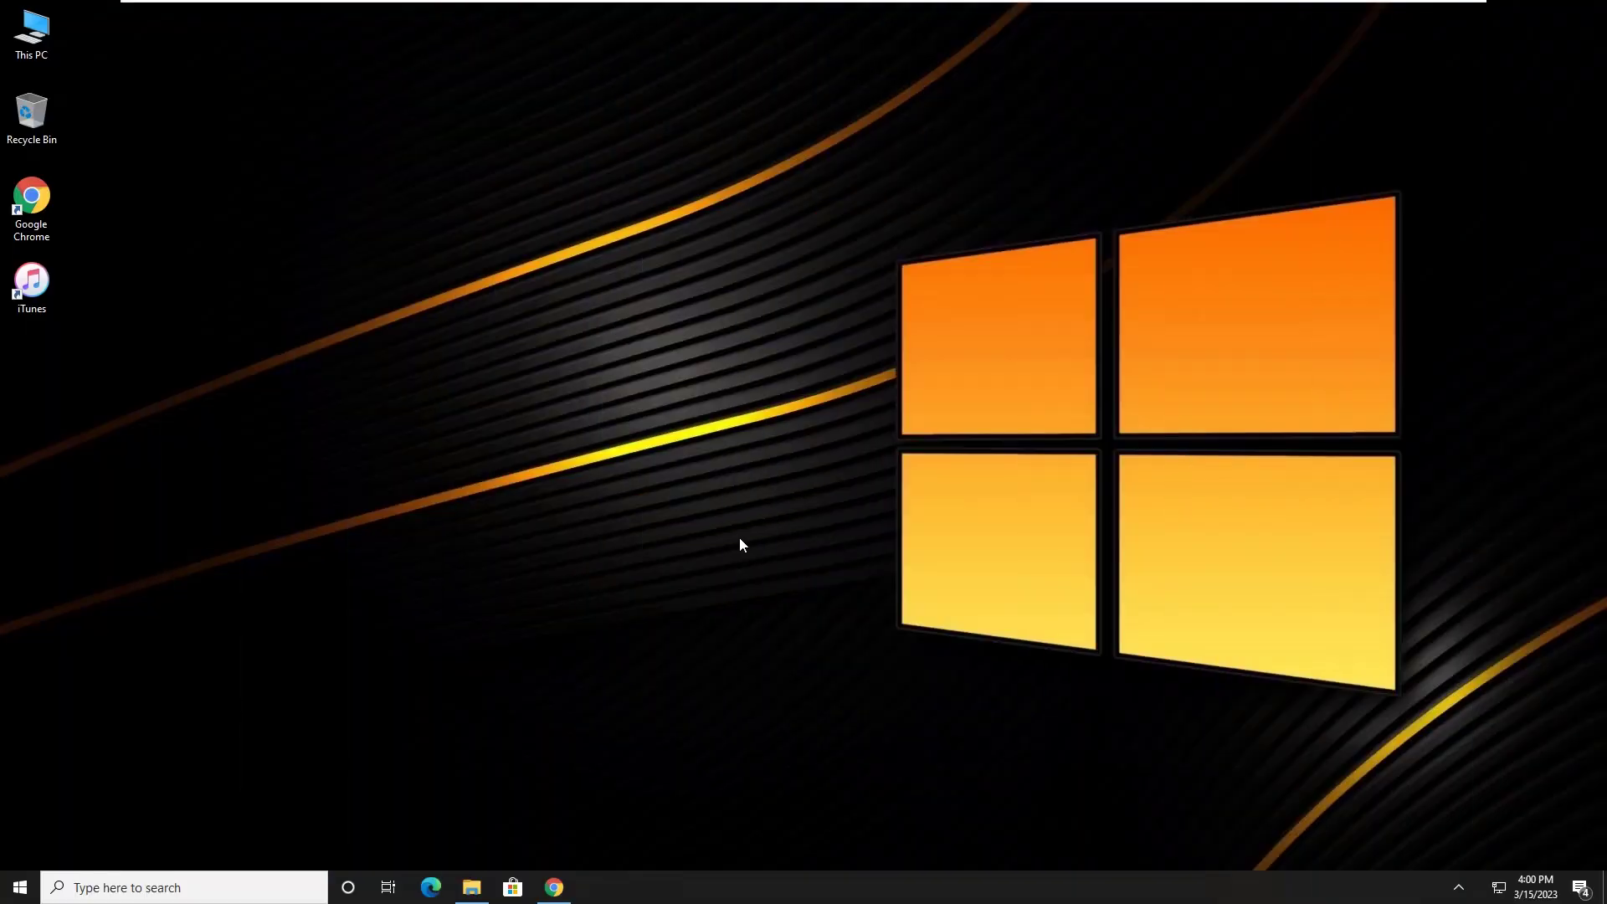
Launch Google Chrome from the taskbar to show the Google homepage.
{"action": "left_click", "coordinate": [555, 888]}
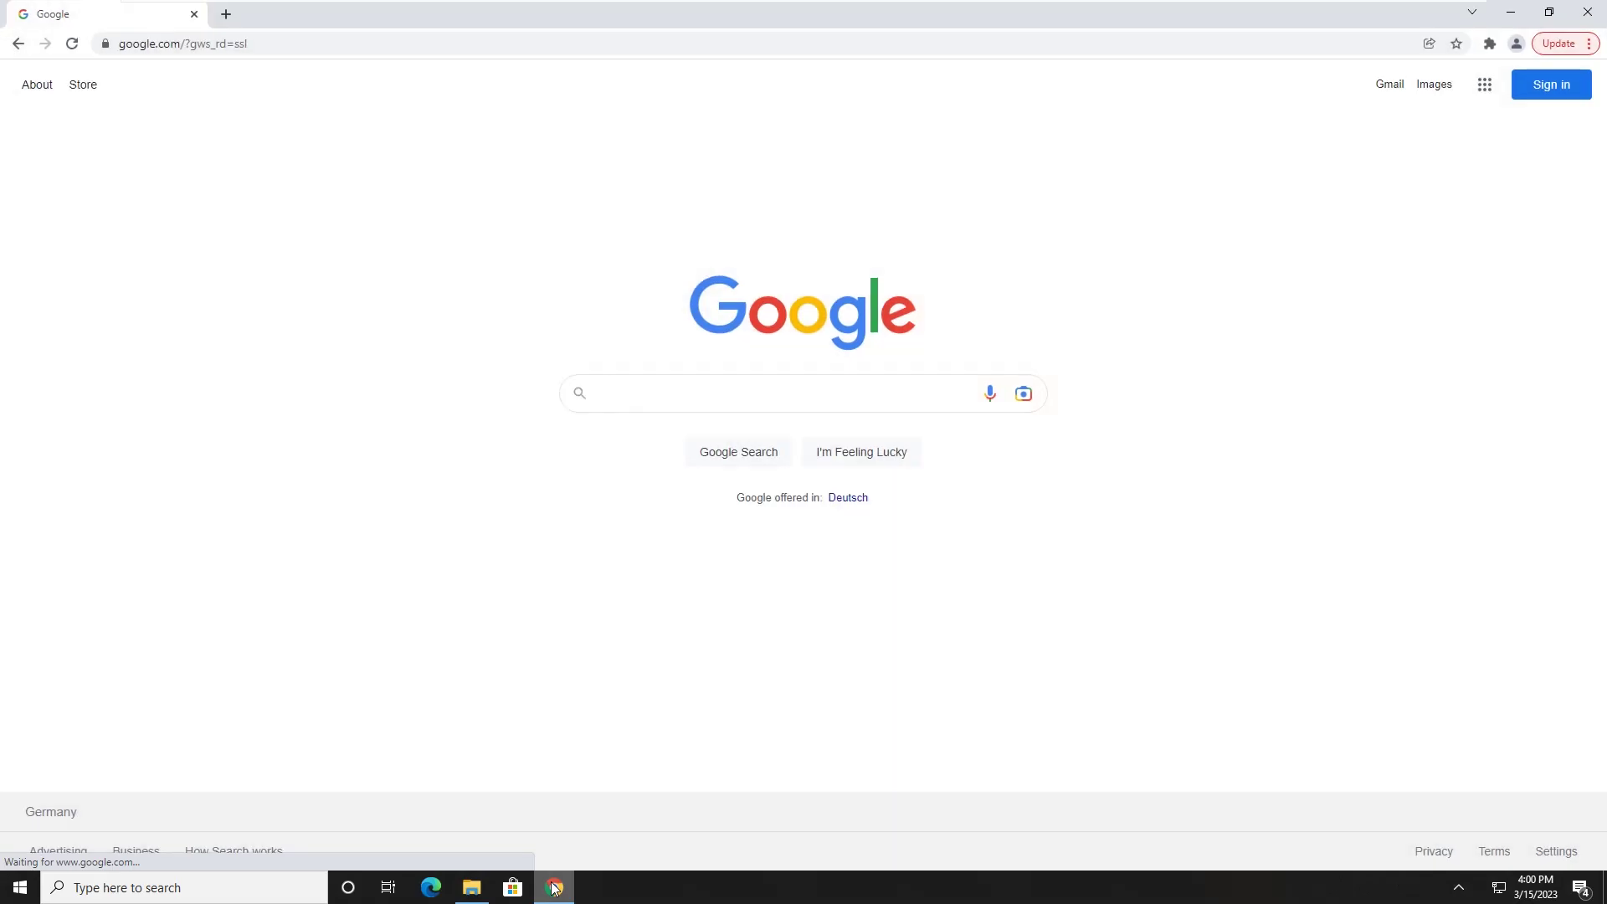
{"action": "left_click", "coordinate": [180, 44]}
{"action": "type", "text": "www.c"}
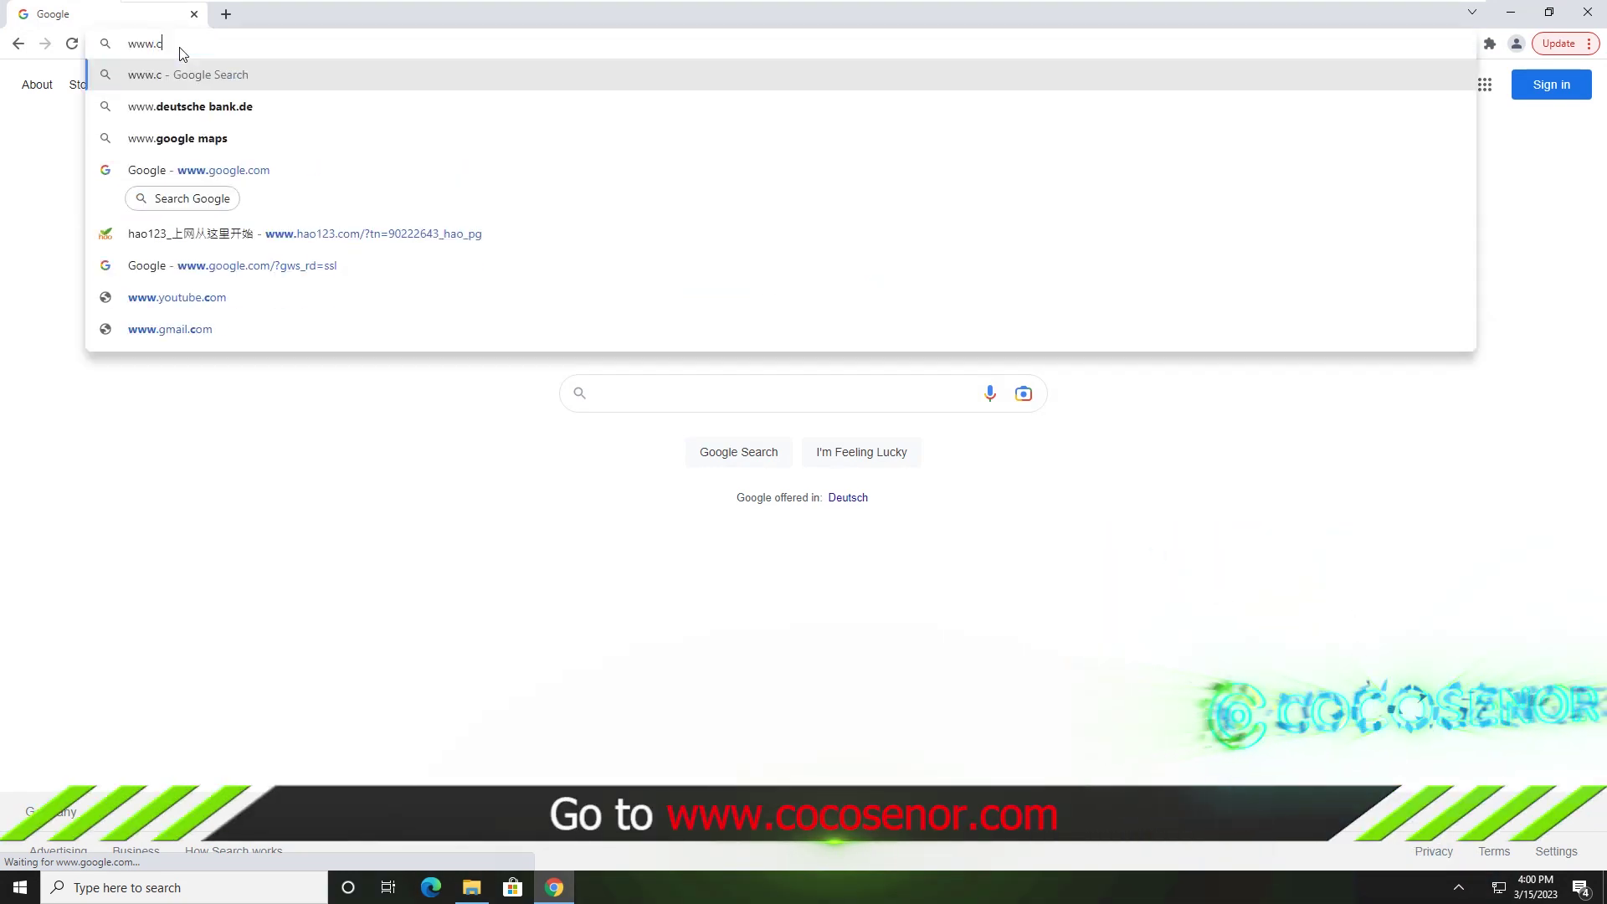
{"action": "type", "text": "ocosenor.com"}
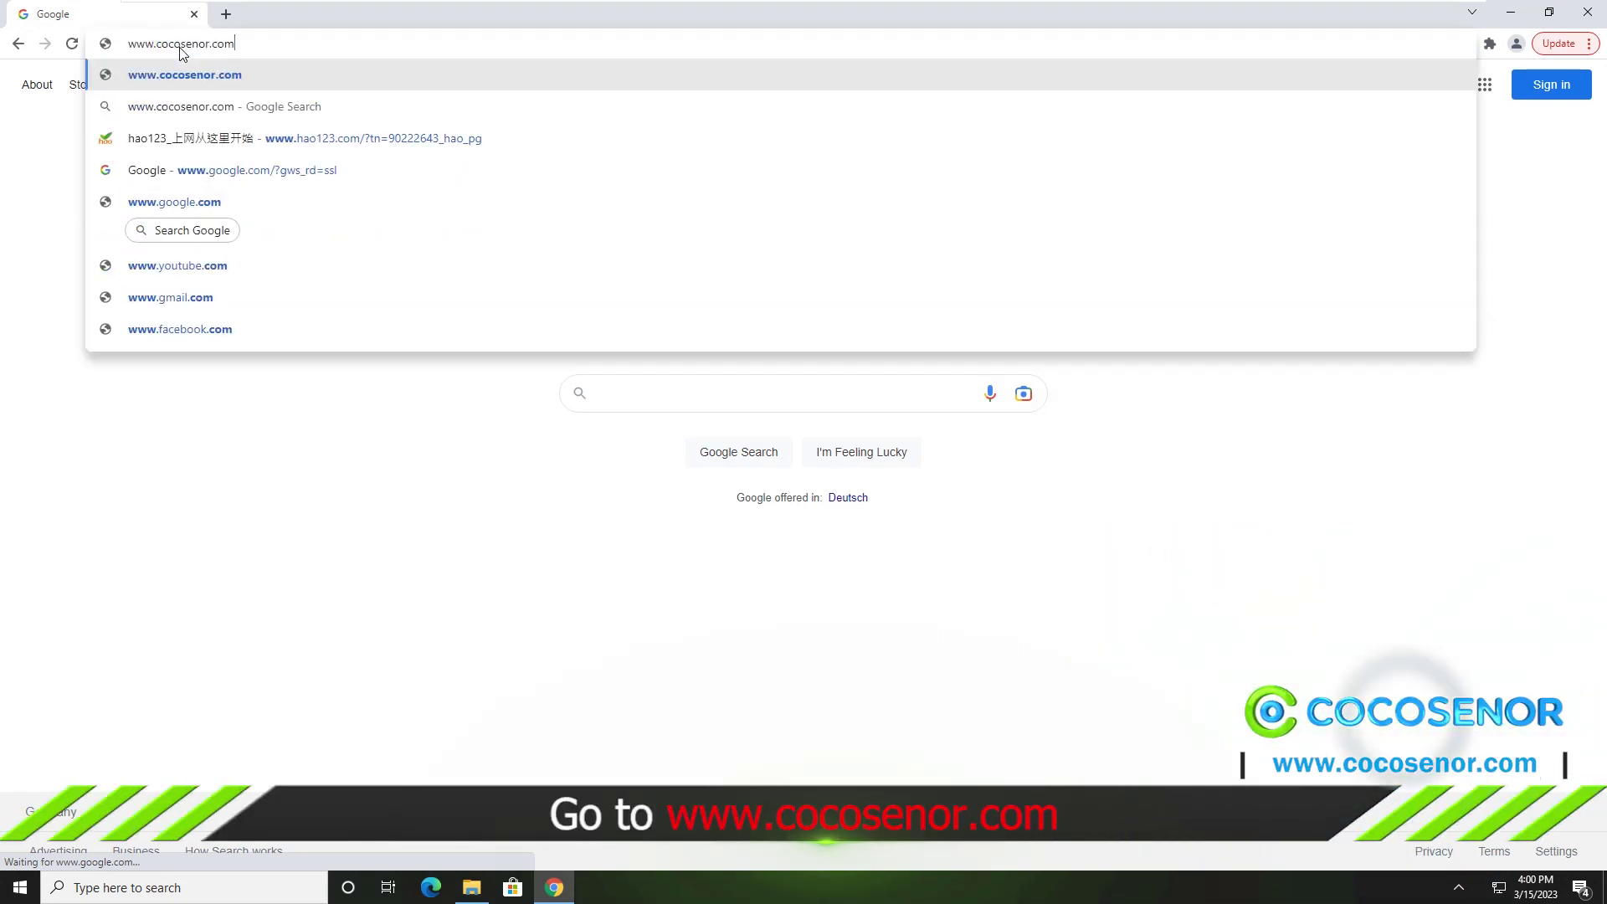
{"action": "key", "text": "Return"}
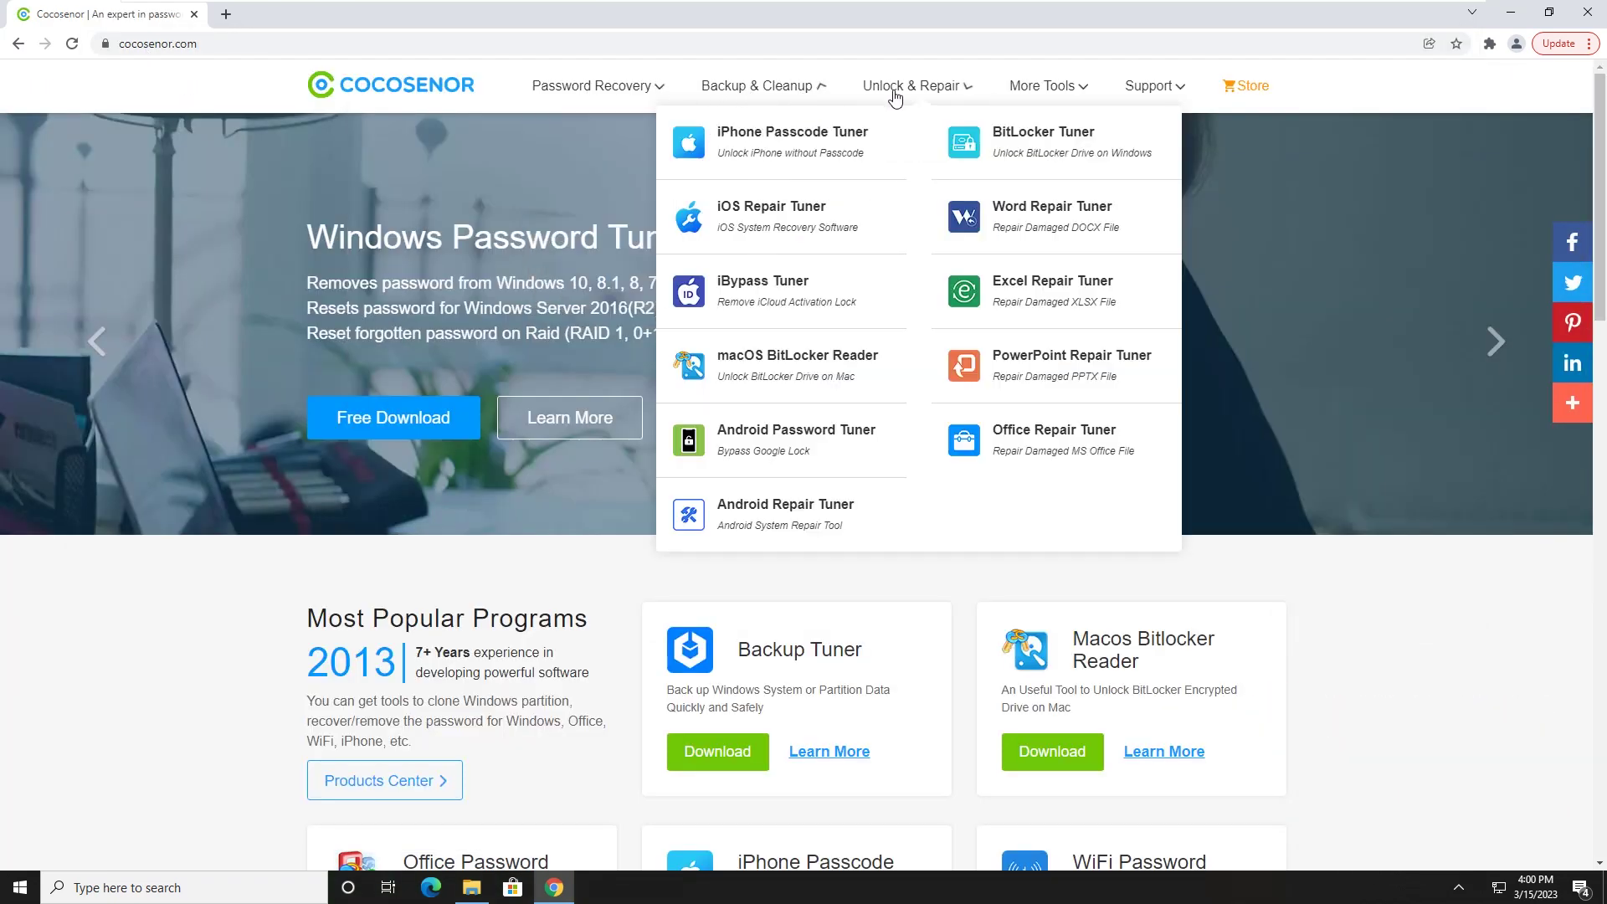
{"action": "mouse_move", "coordinate": [1047, 86]}
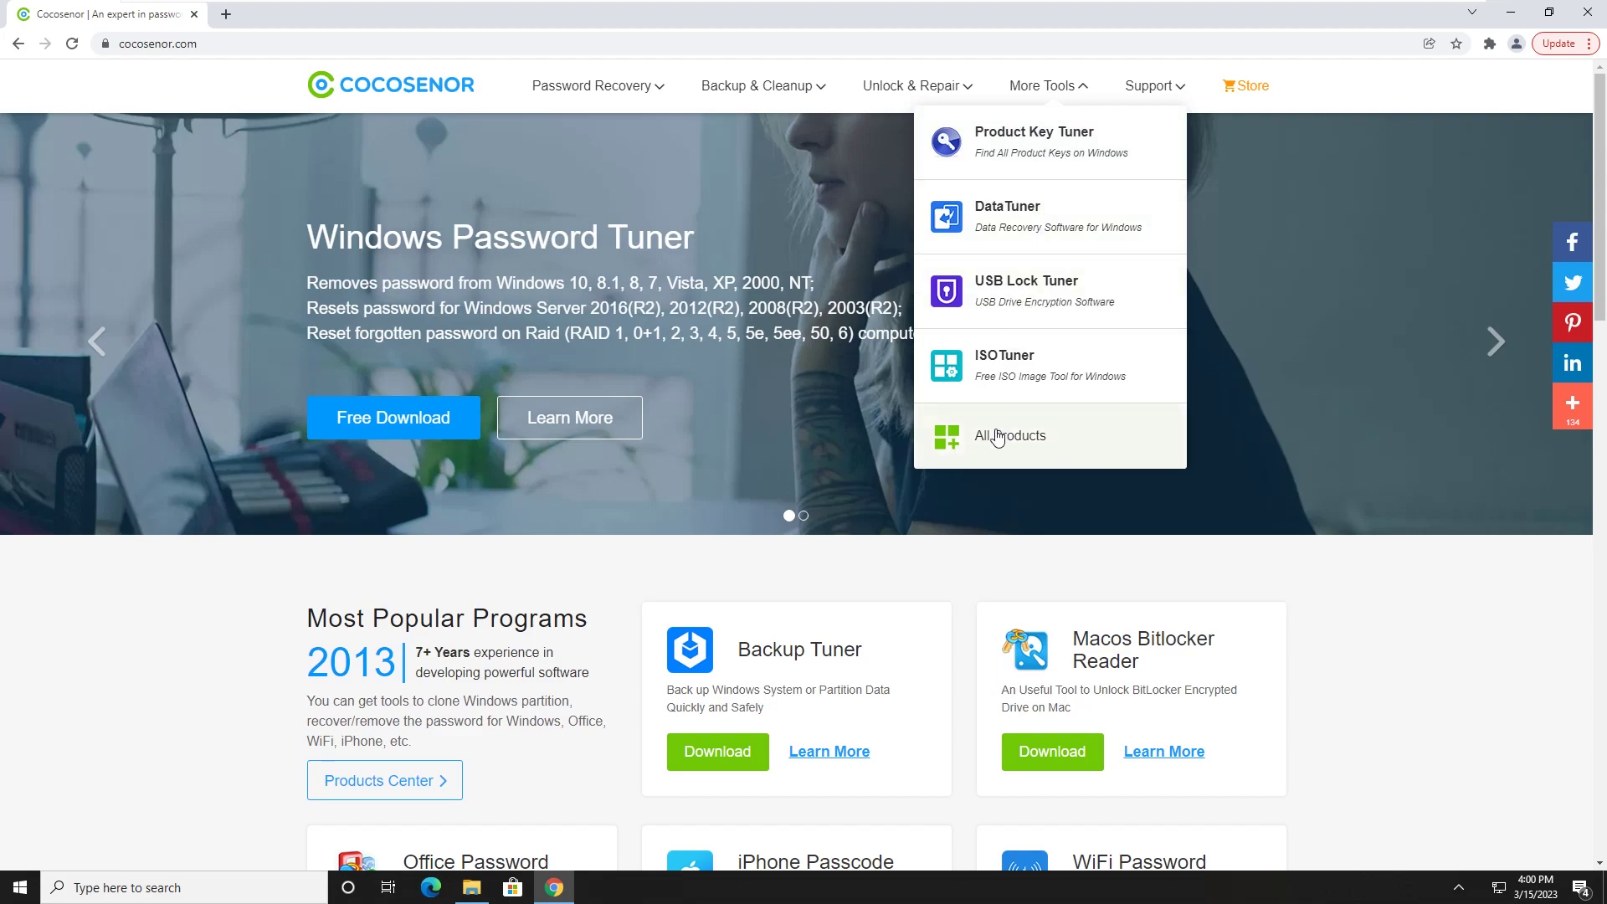
{"action": "left_click", "coordinate": [997, 439]}
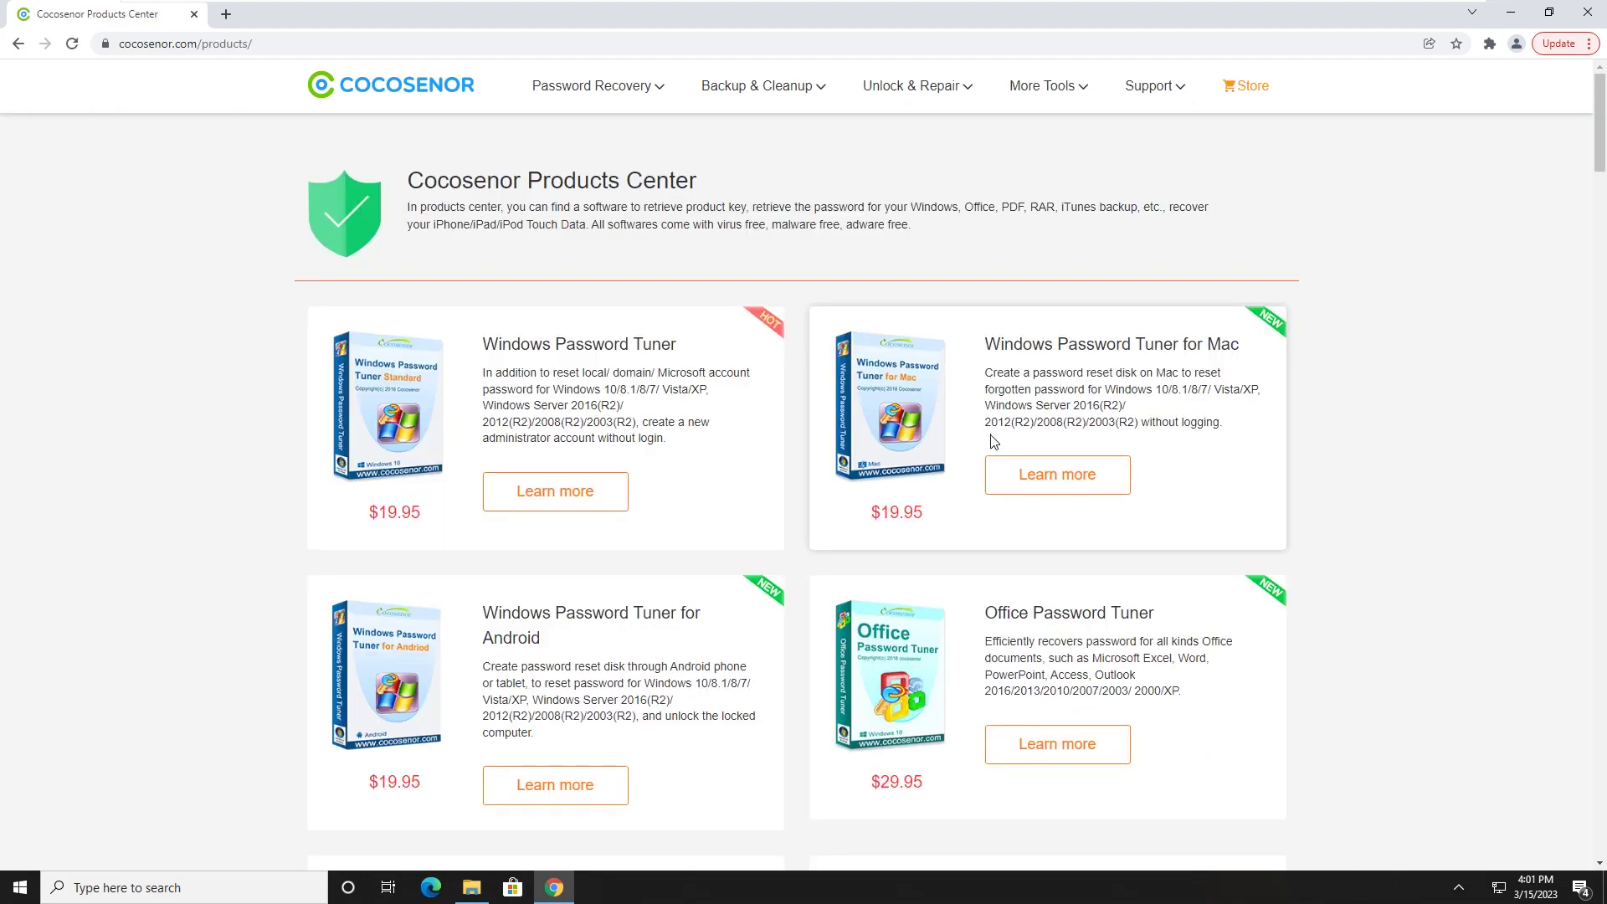
{"action": "left_click_drag", "start_coordinate": [1600, 124], "coordinate": [1594, 804]}
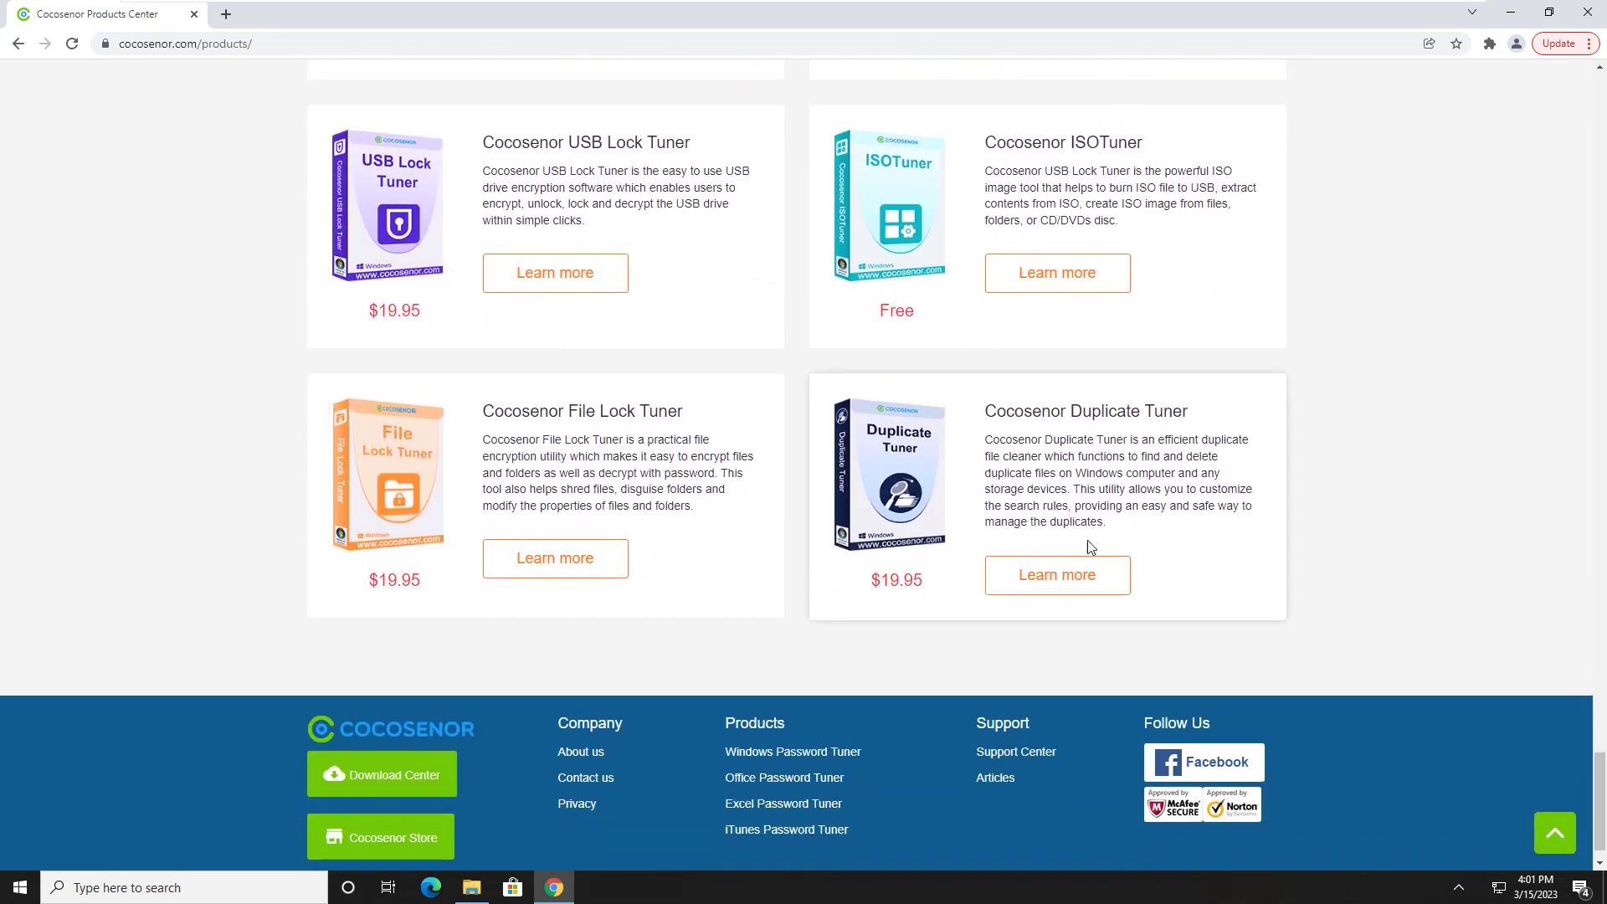
Download the Cocosenor Duplicate Tuner free trial from its product page and run the installer.
{"action": "left_click", "coordinate": [1066, 573]}
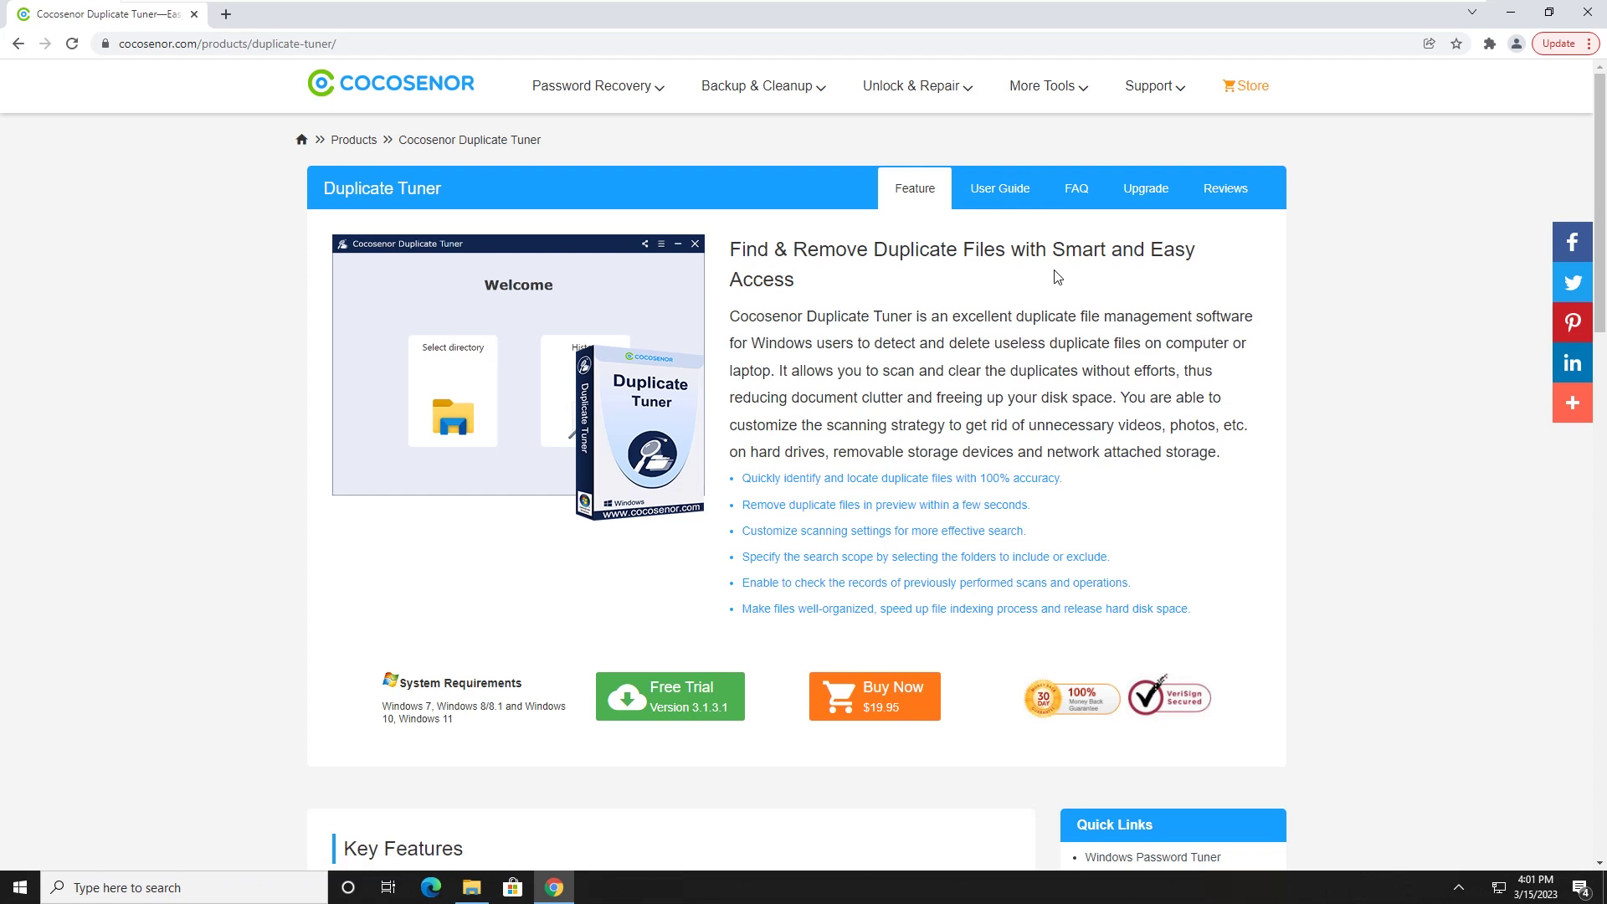
{"action": "left_click", "coordinate": [676, 699]}
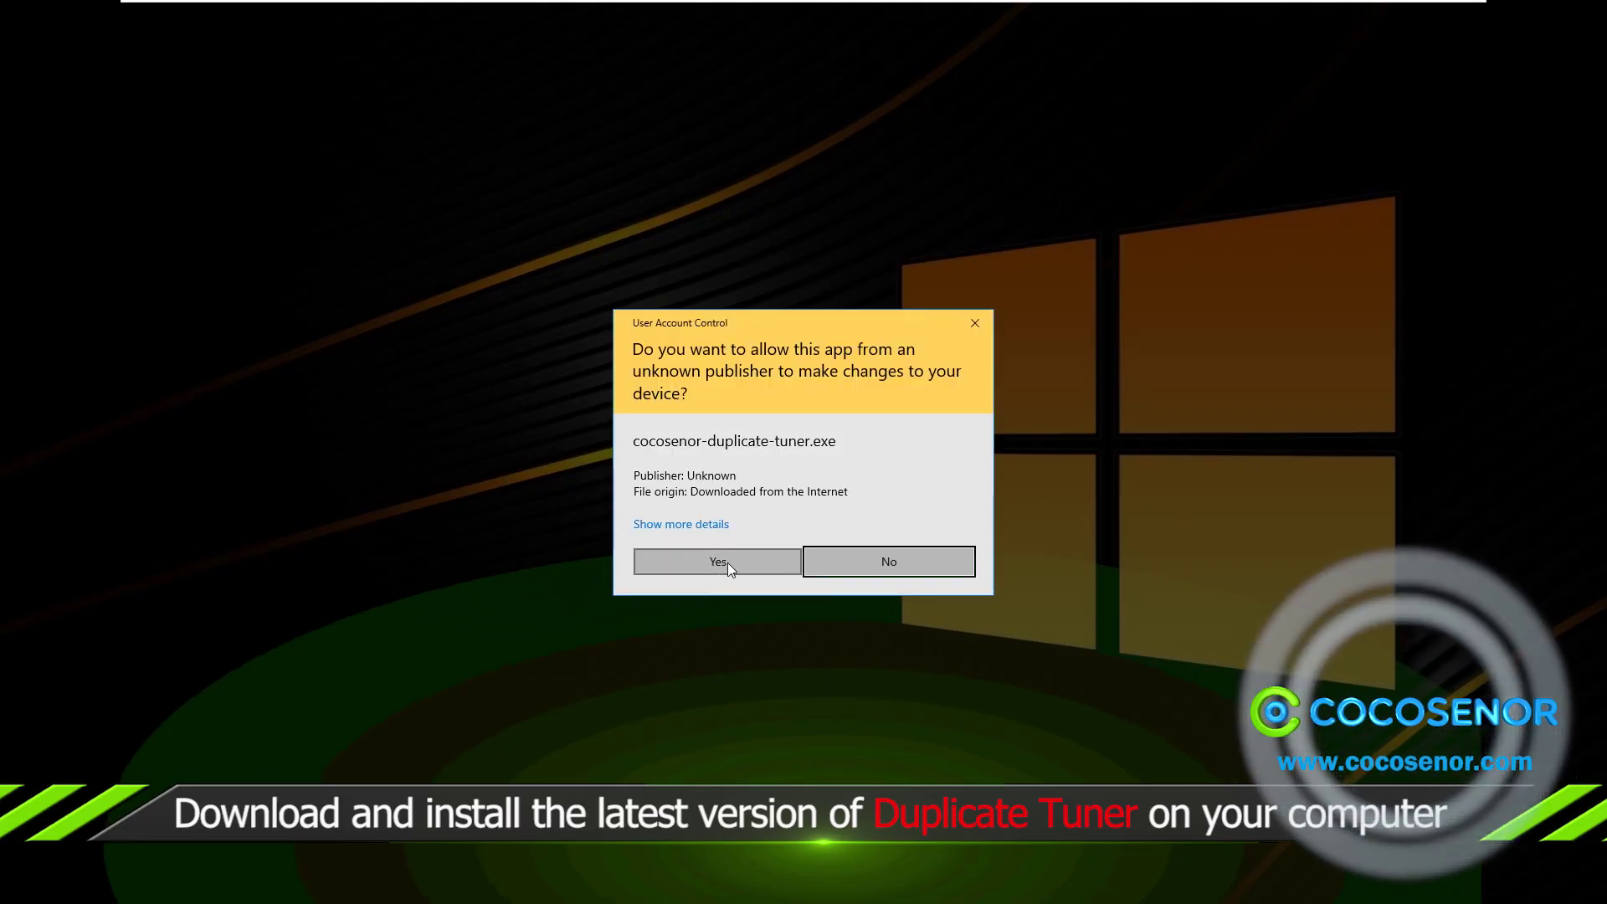
Allow the installer, then install Duplicate Tuner 3.1.3.1 and launch it.
{"action": "left_click", "coordinate": [723, 563]}
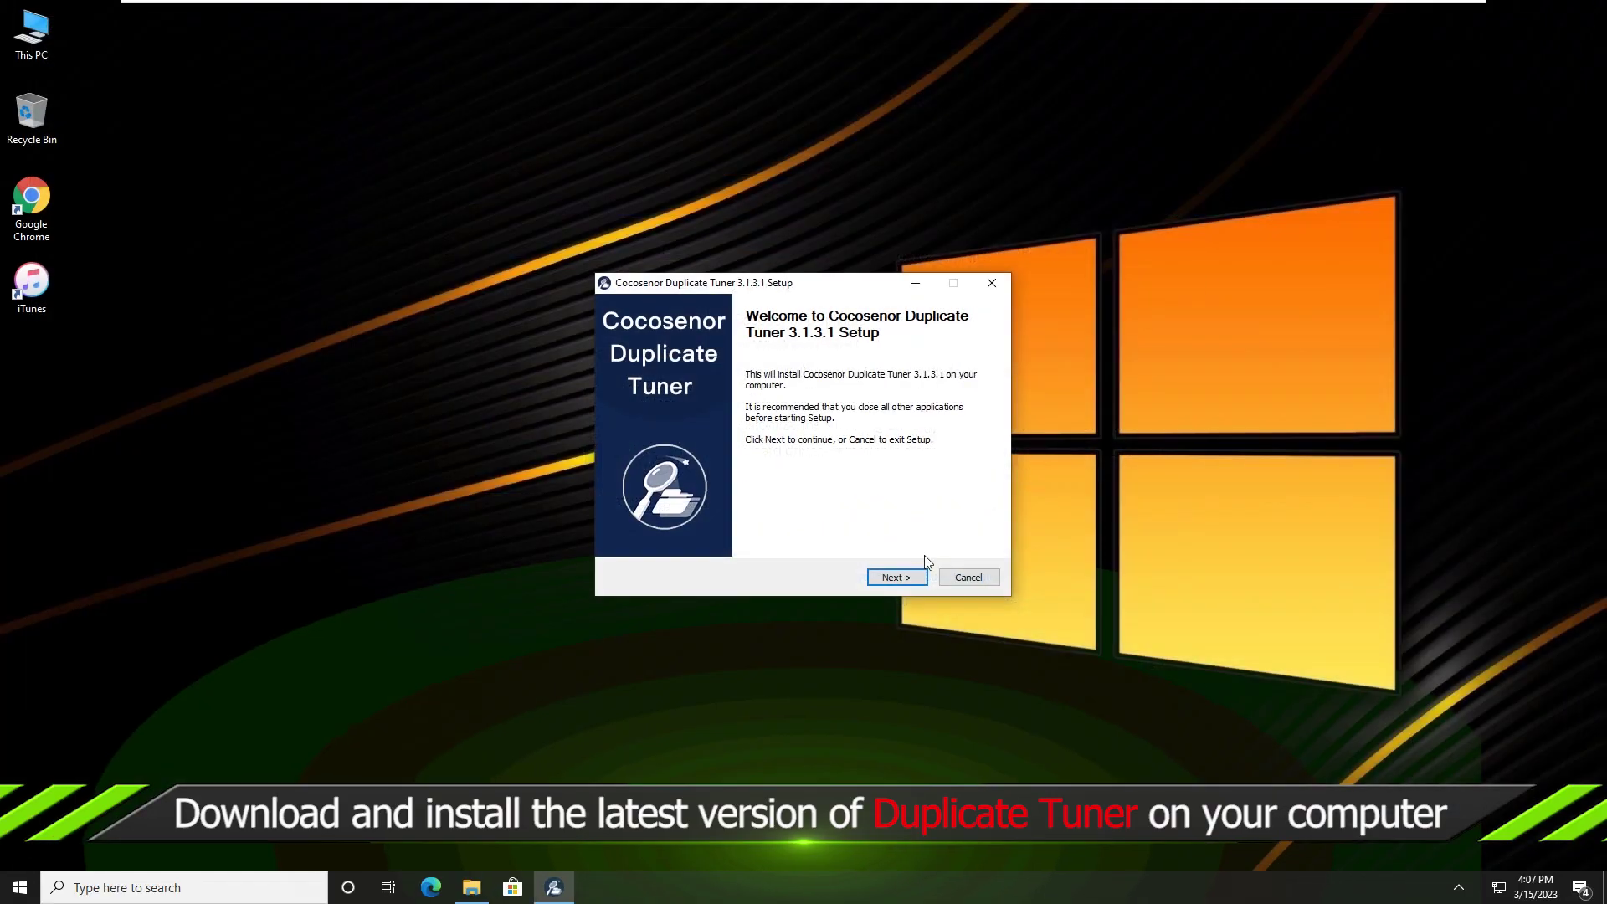
{"action": "left_click", "coordinate": [897, 578]}
{"action": "left_click", "coordinate": [897, 578]}
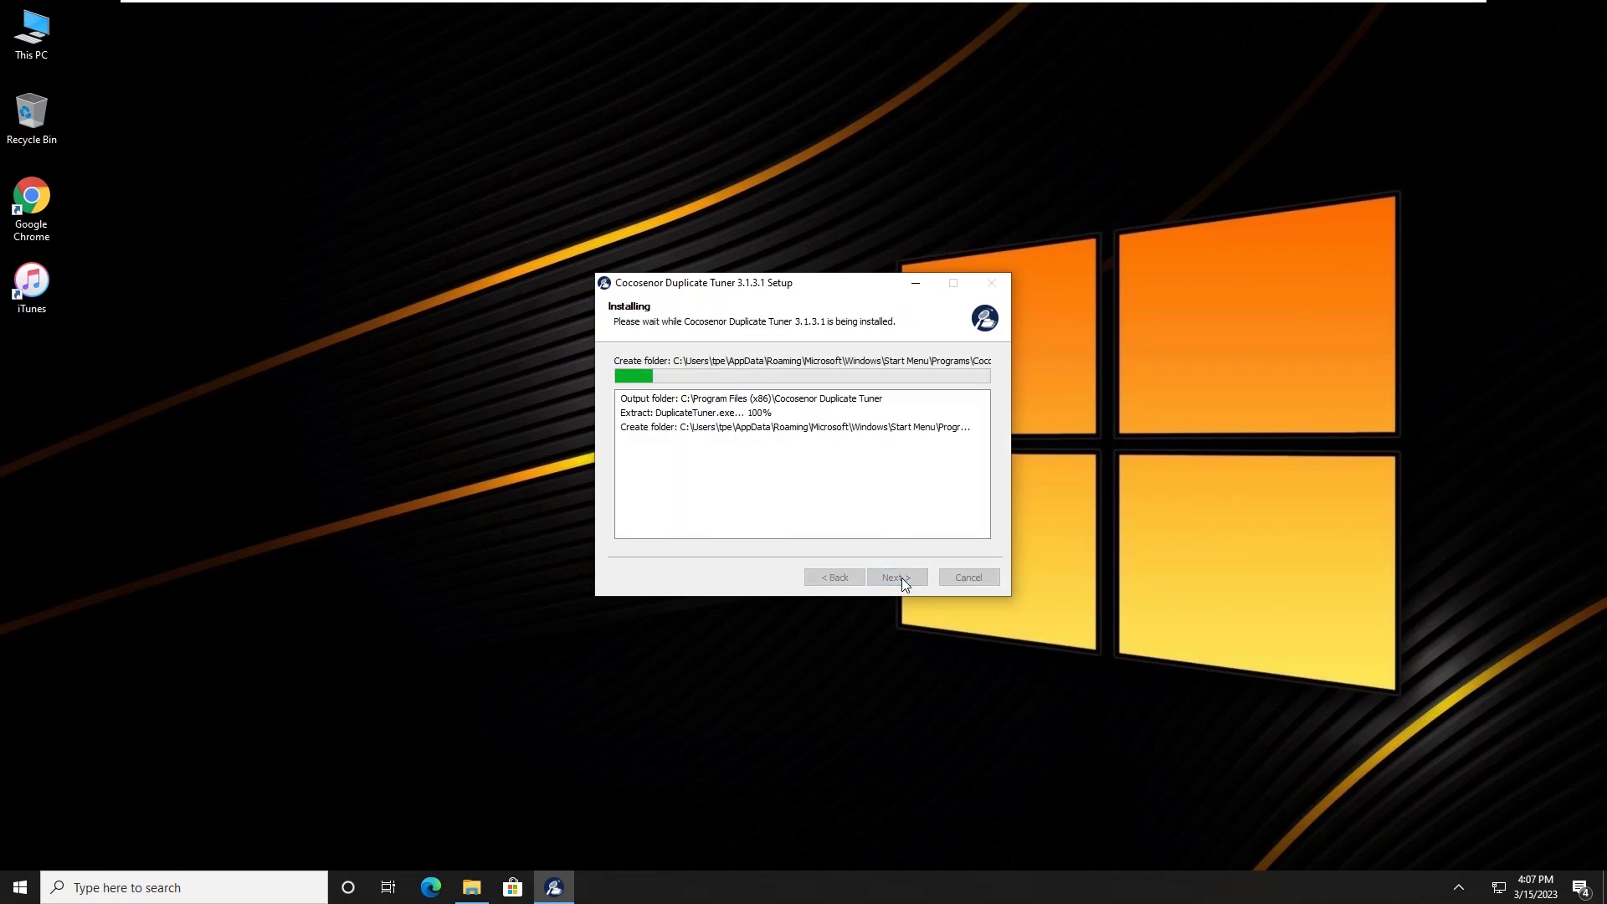
{"action": "left_click", "coordinate": [901, 577]}
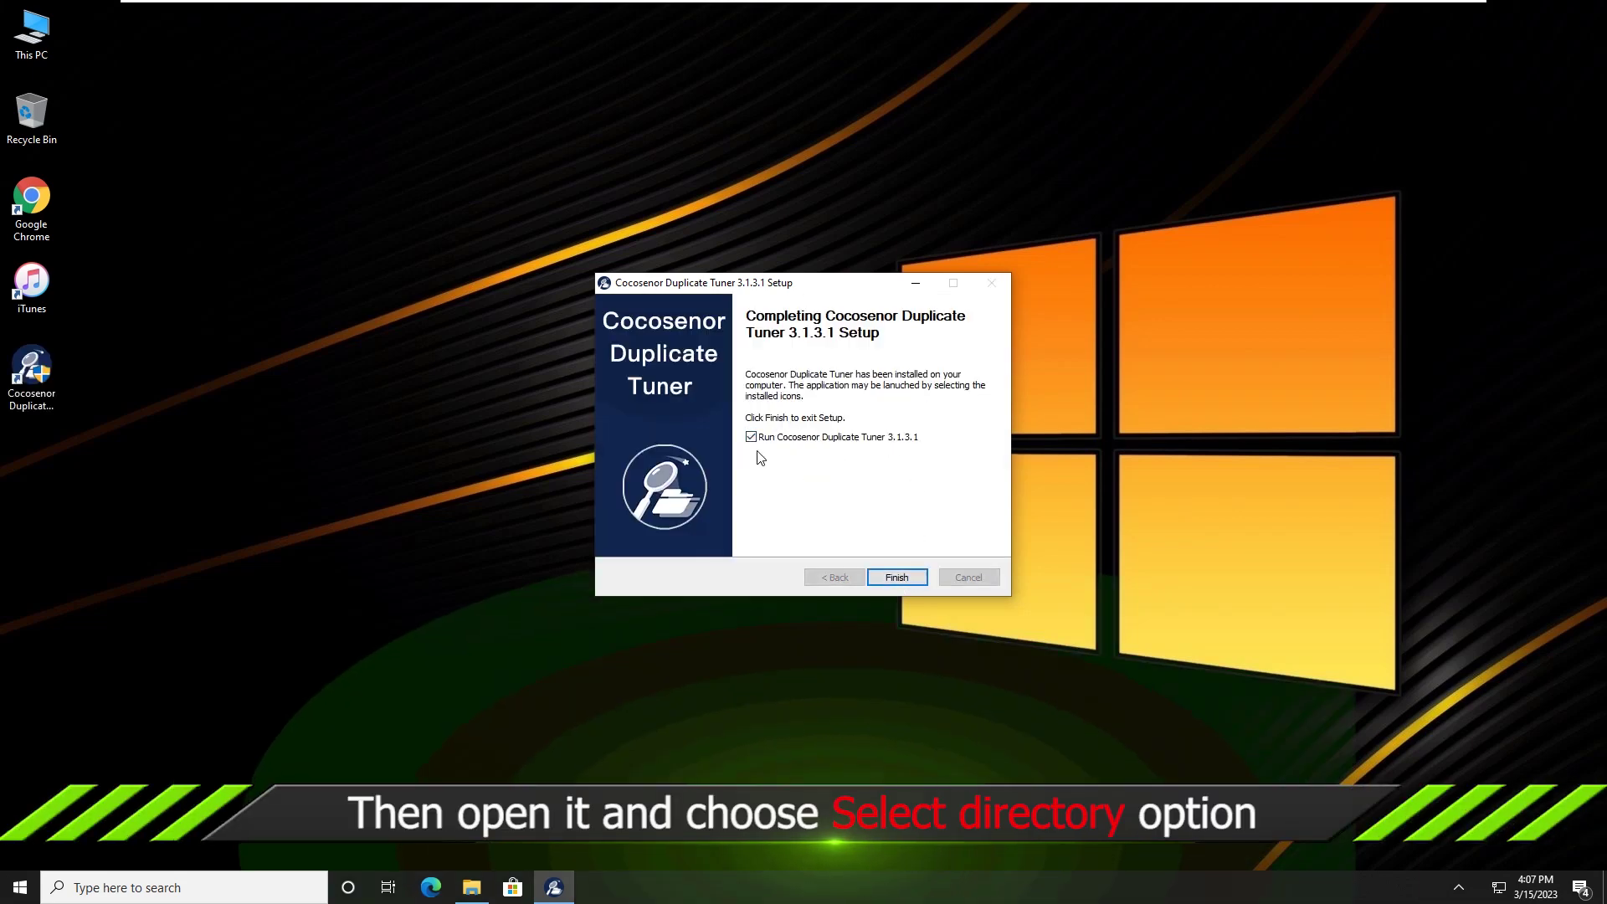
{"action": "left_click", "coordinate": [913, 581]}
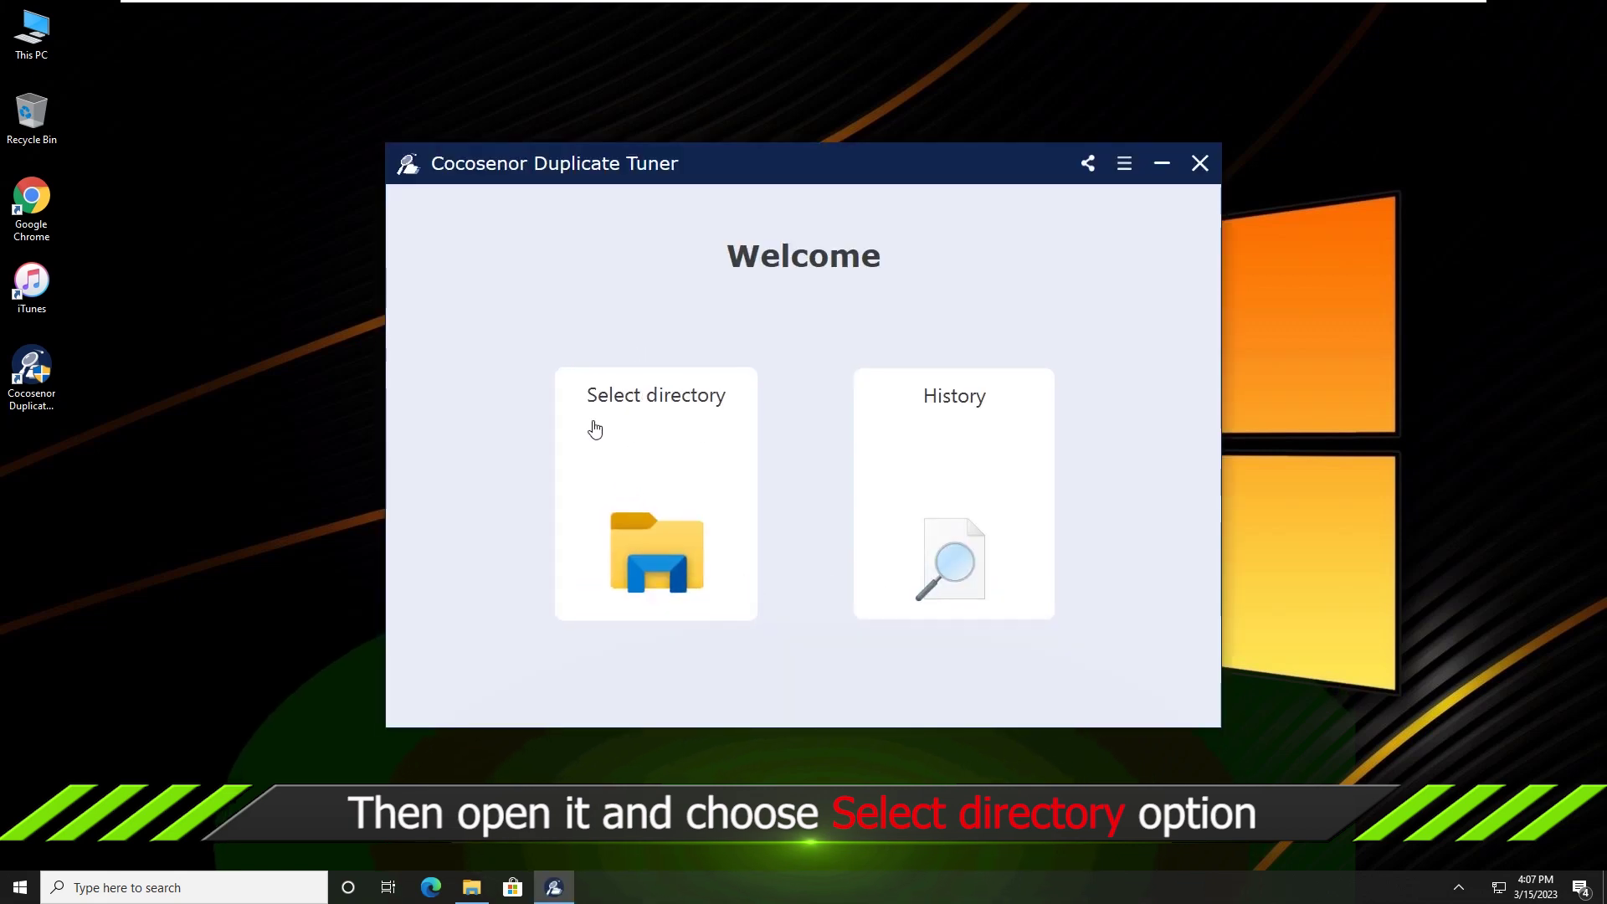
Open the Select directory screen and bring up the folder picker to add a scan folder.
{"action": "left_click", "coordinate": [656, 409]}
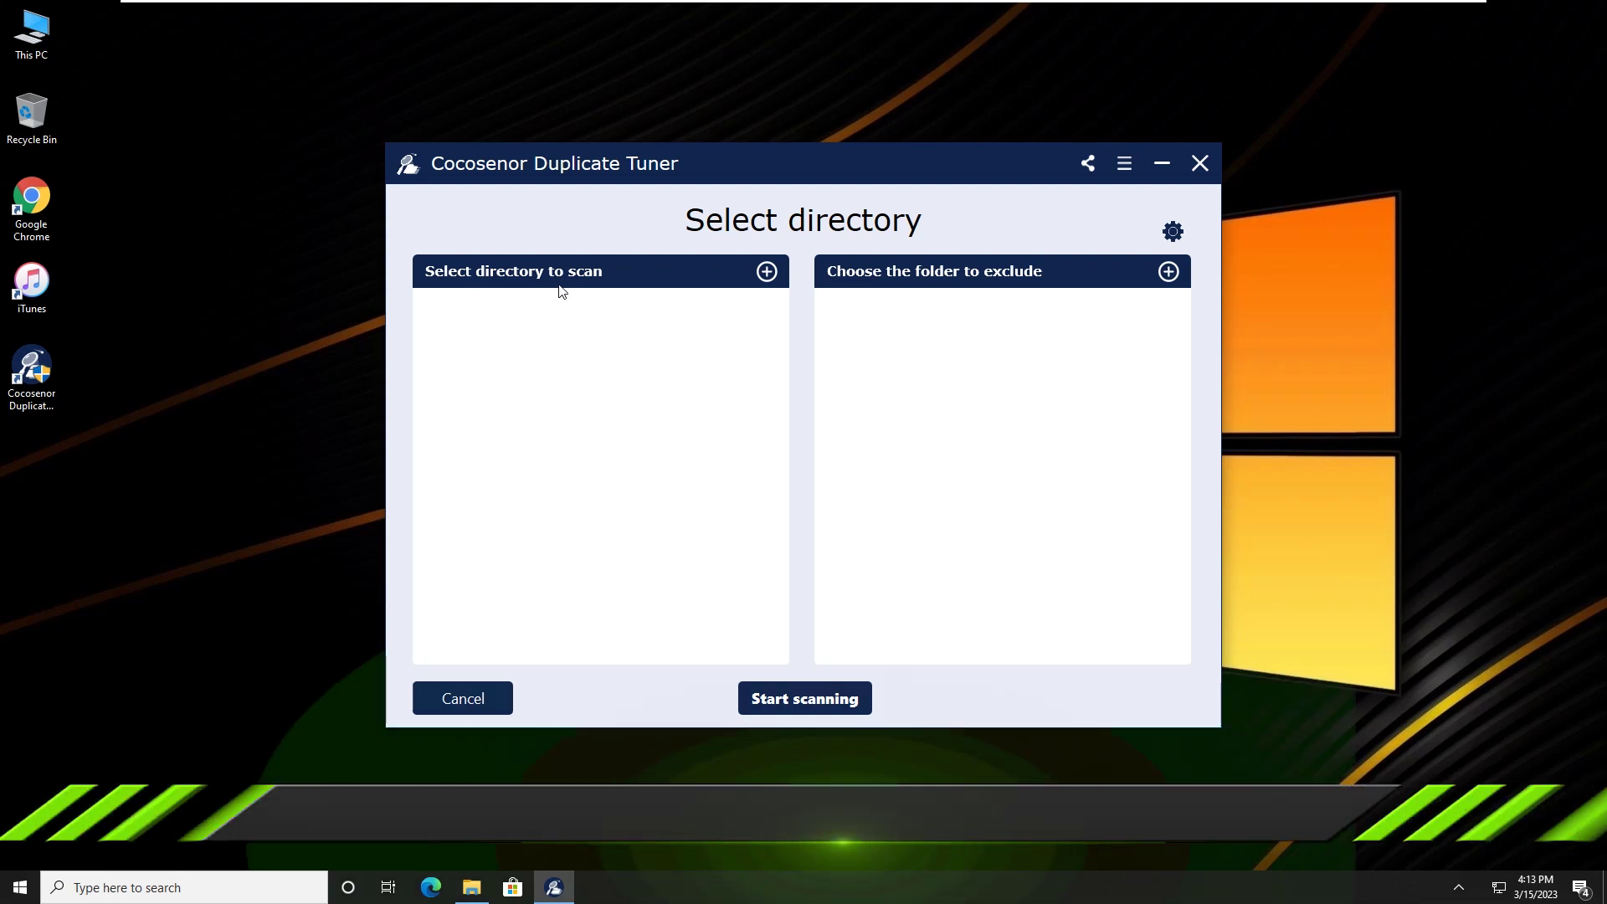
{"action": "left_click", "coordinate": [767, 272]}
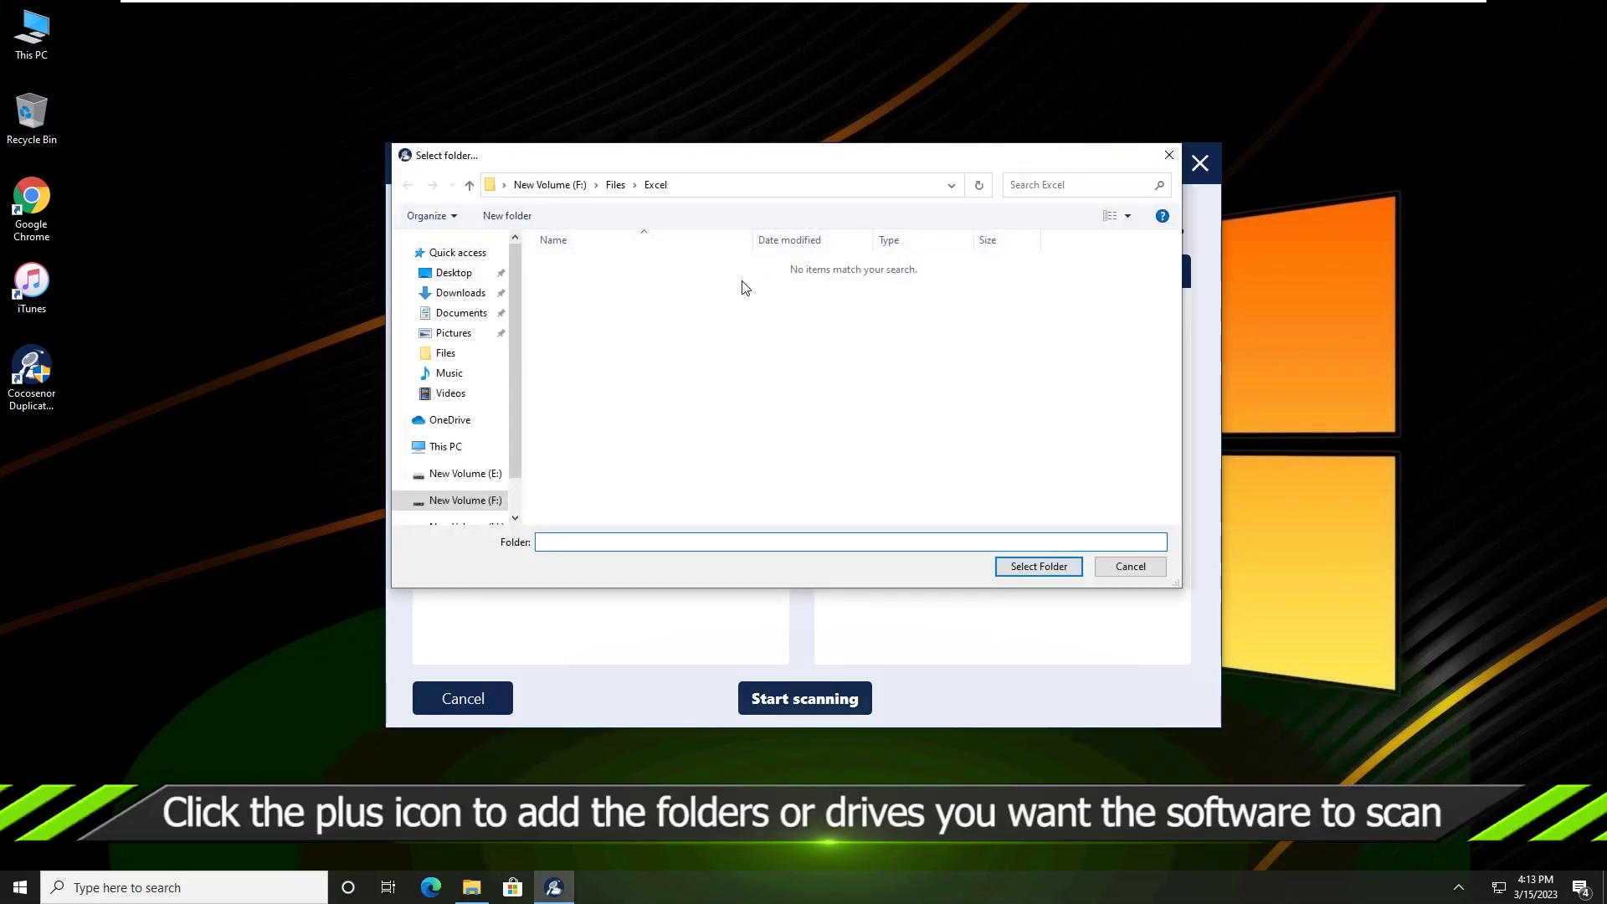
Add F:\Files\word and F:\Files\ppt to the scan list.
{"action": "left_click", "coordinate": [447, 447]}
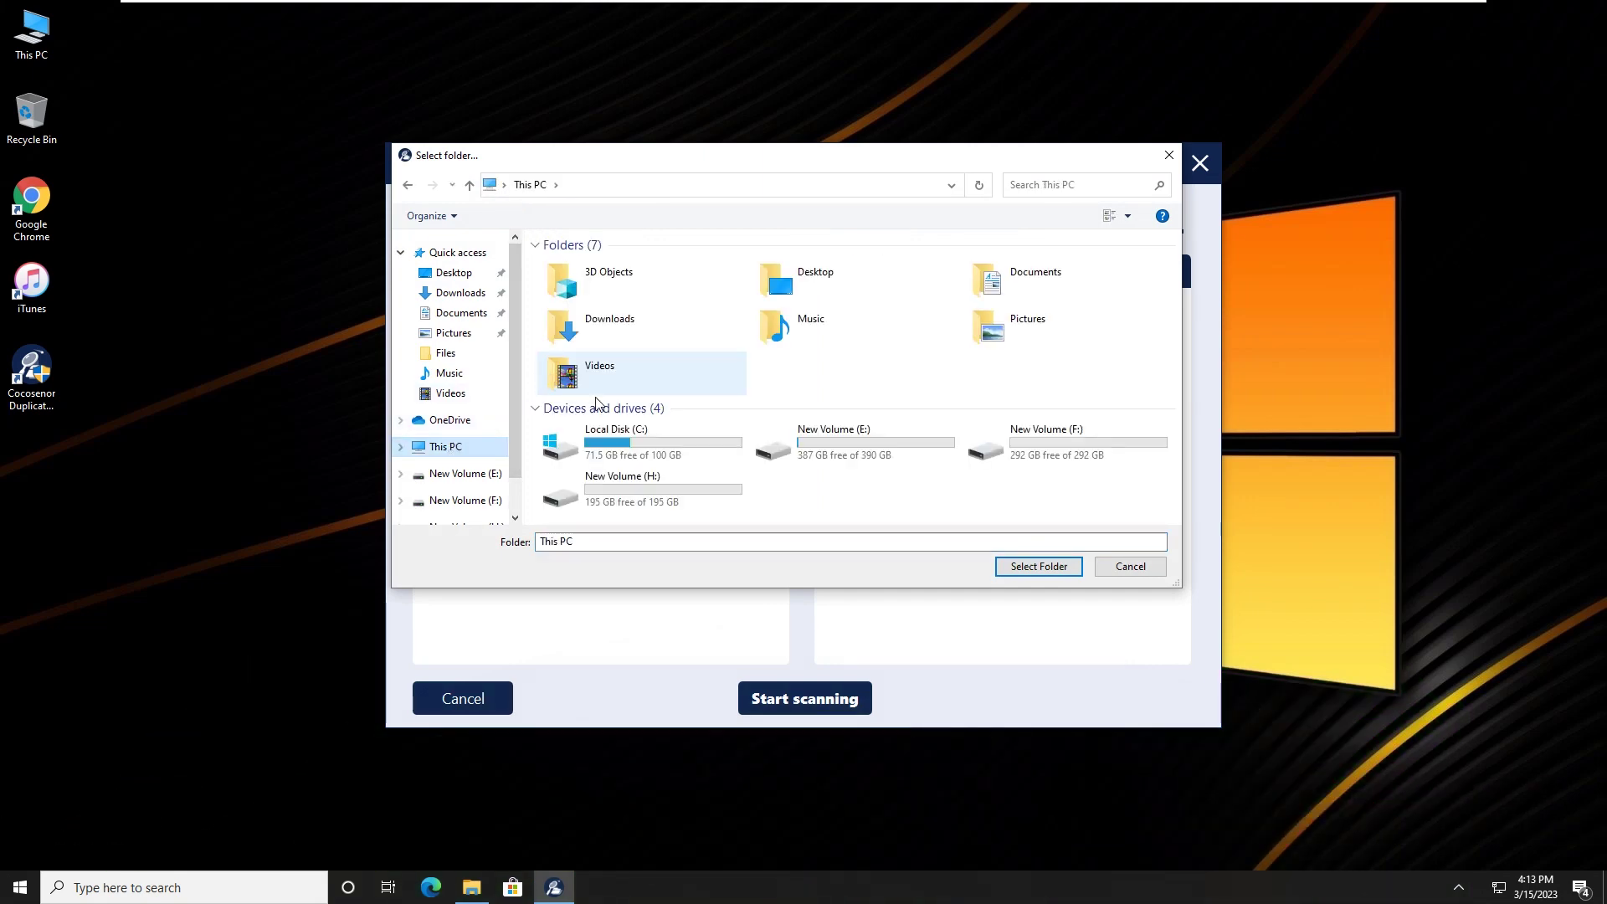
{"action": "double_click", "coordinate": [1048, 442]}
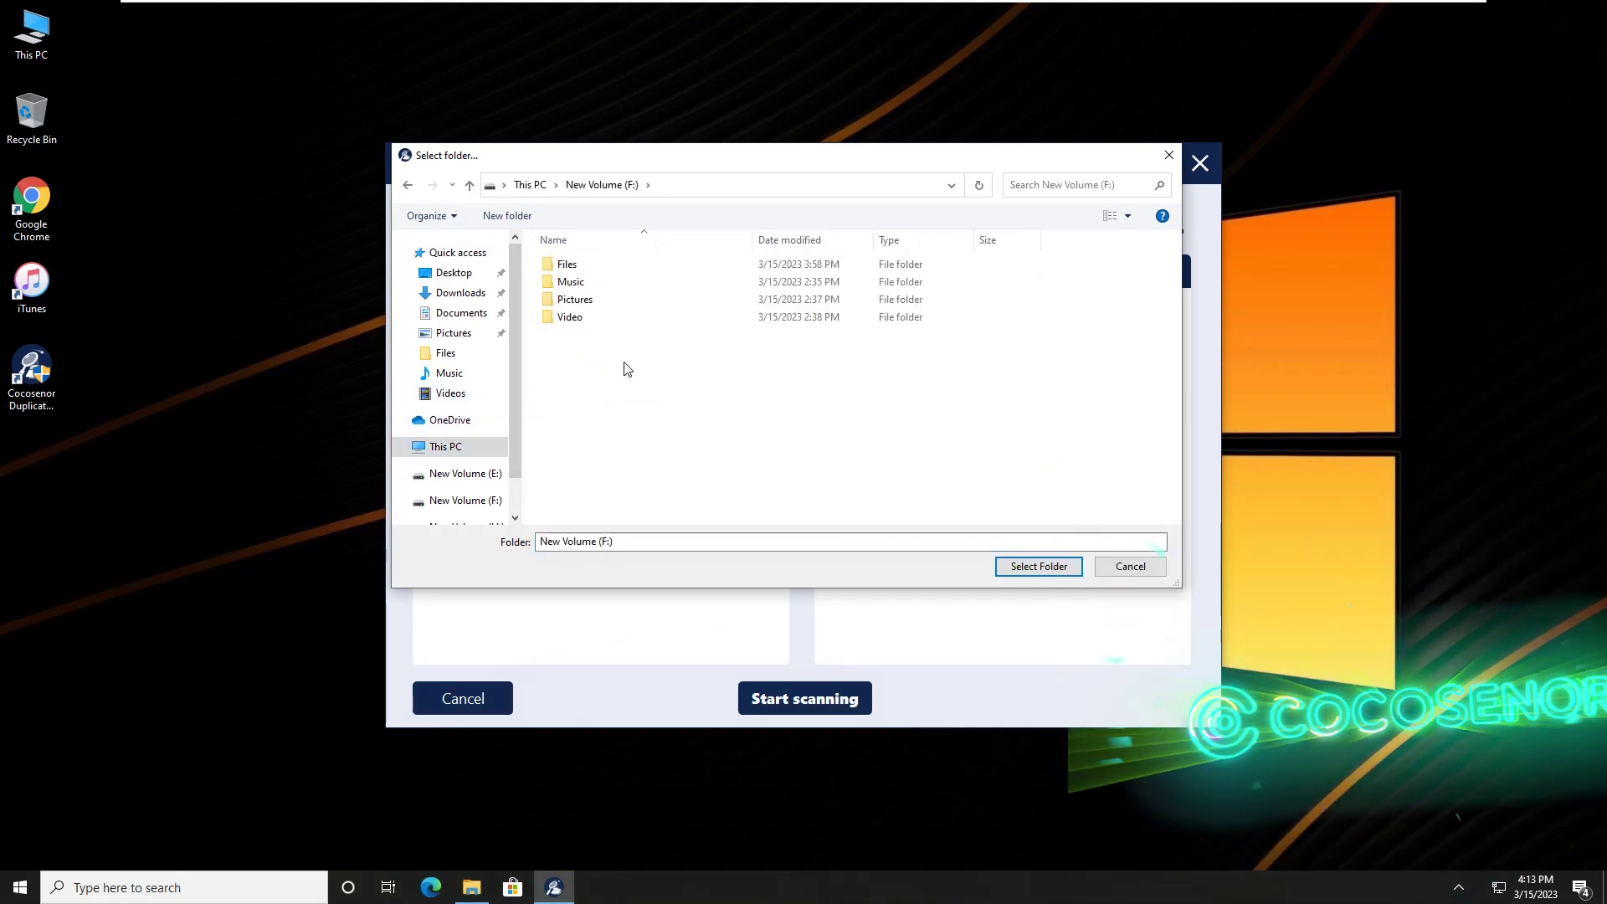
{"action": "double_click", "coordinate": [566, 263]}
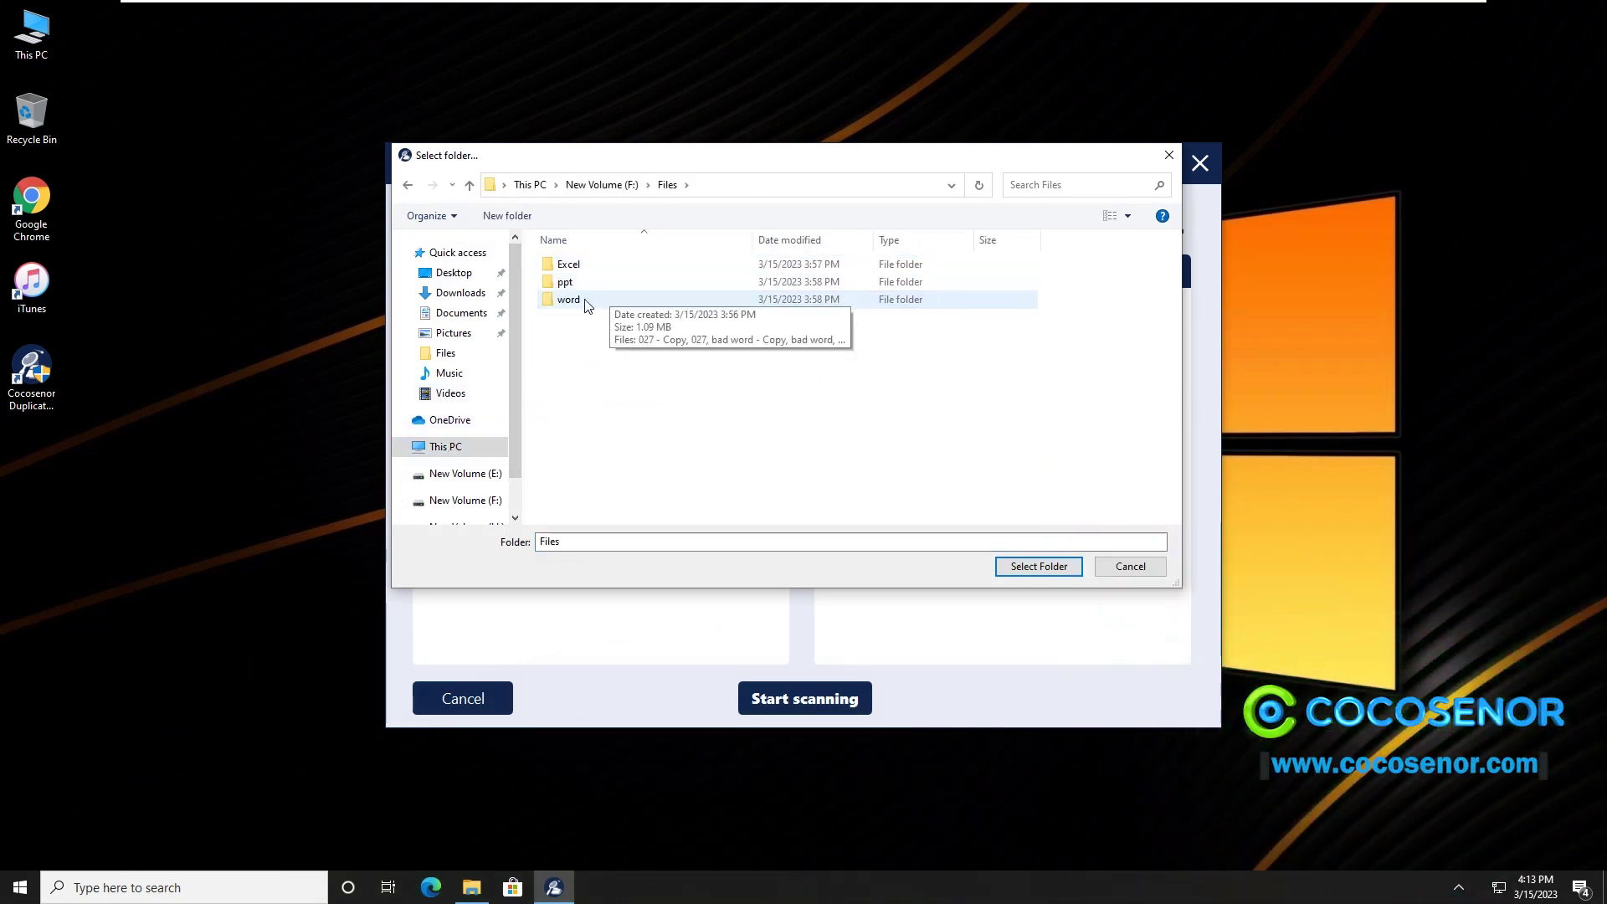
{"action": "left_click", "coordinate": [578, 300]}
{"action": "left_click", "coordinate": [1038, 566]}
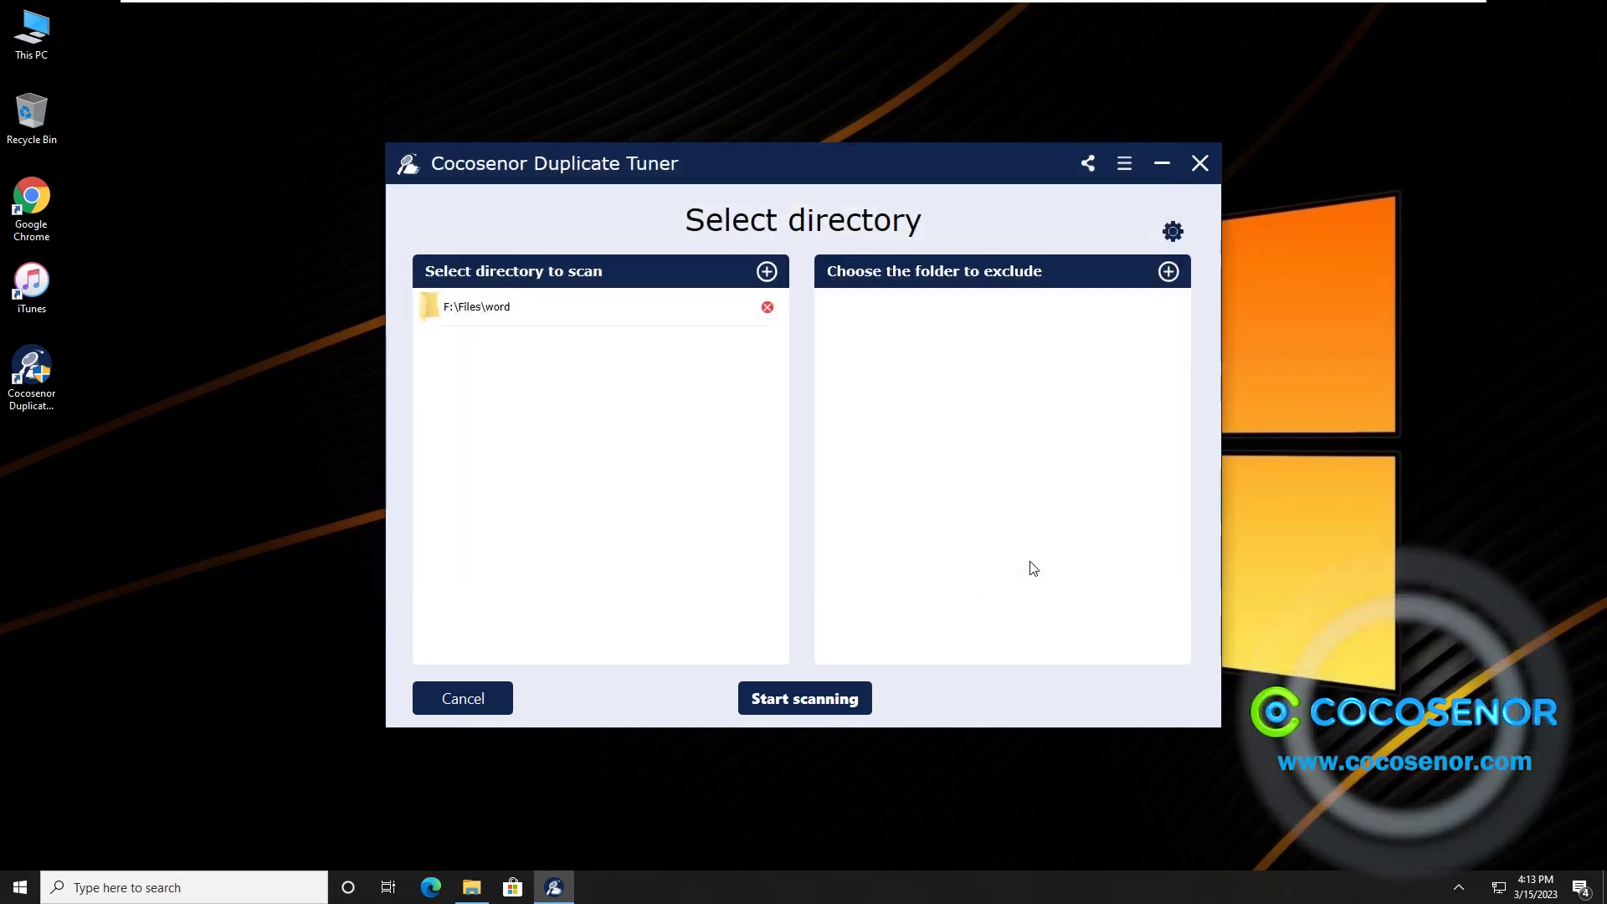
{"action": "left_click", "coordinate": [767, 272]}
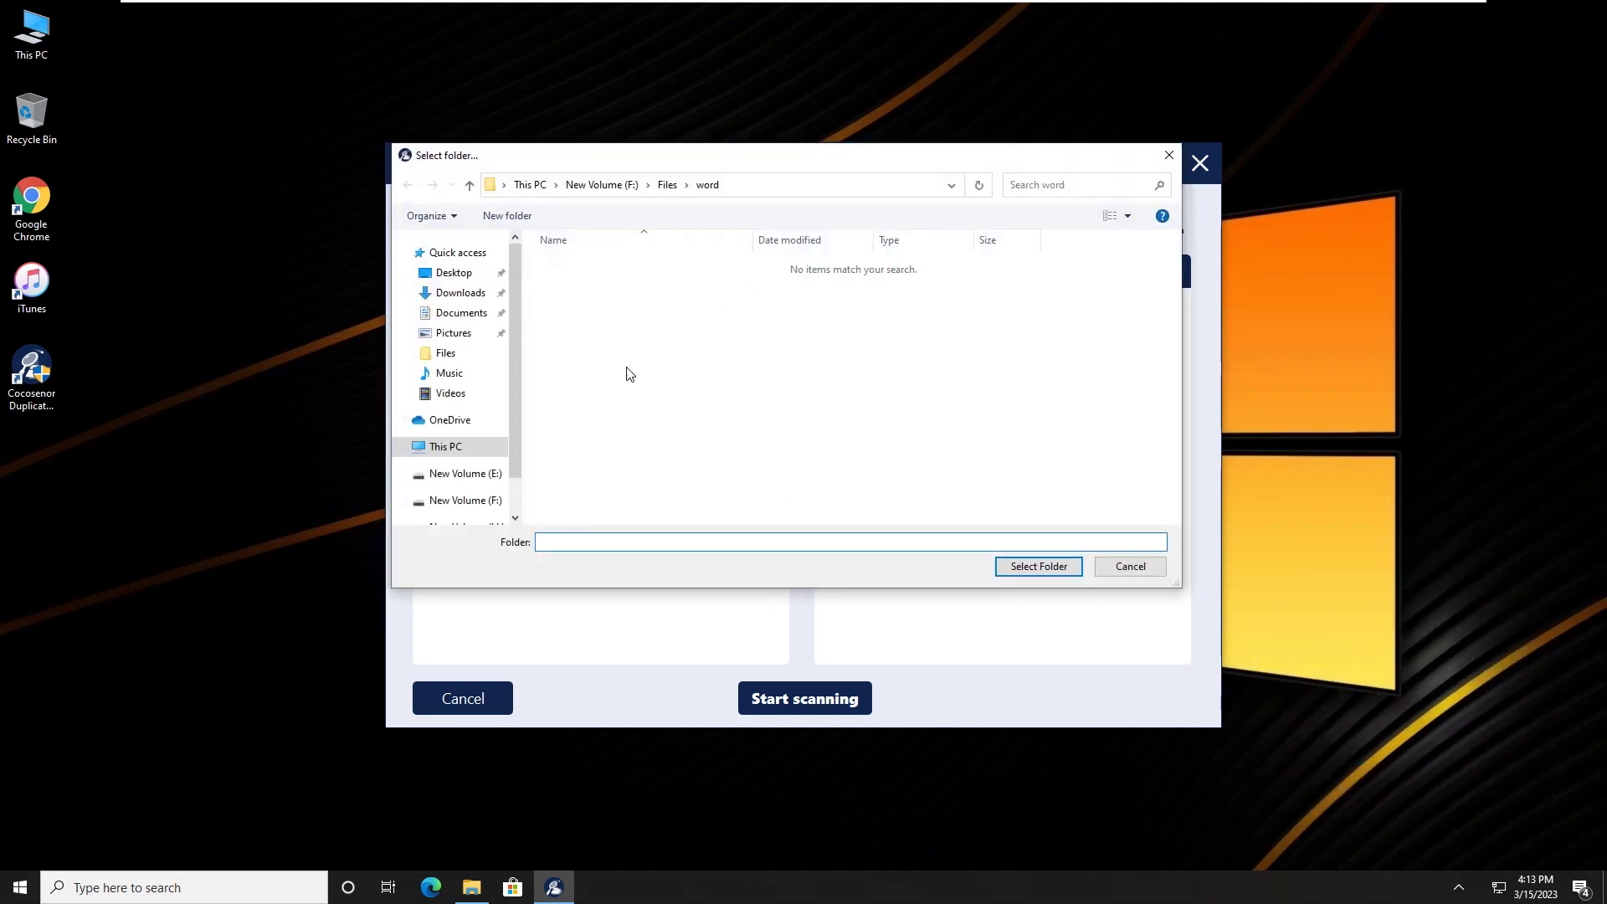
{"action": "left_click", "coordinate": [465, 499]}
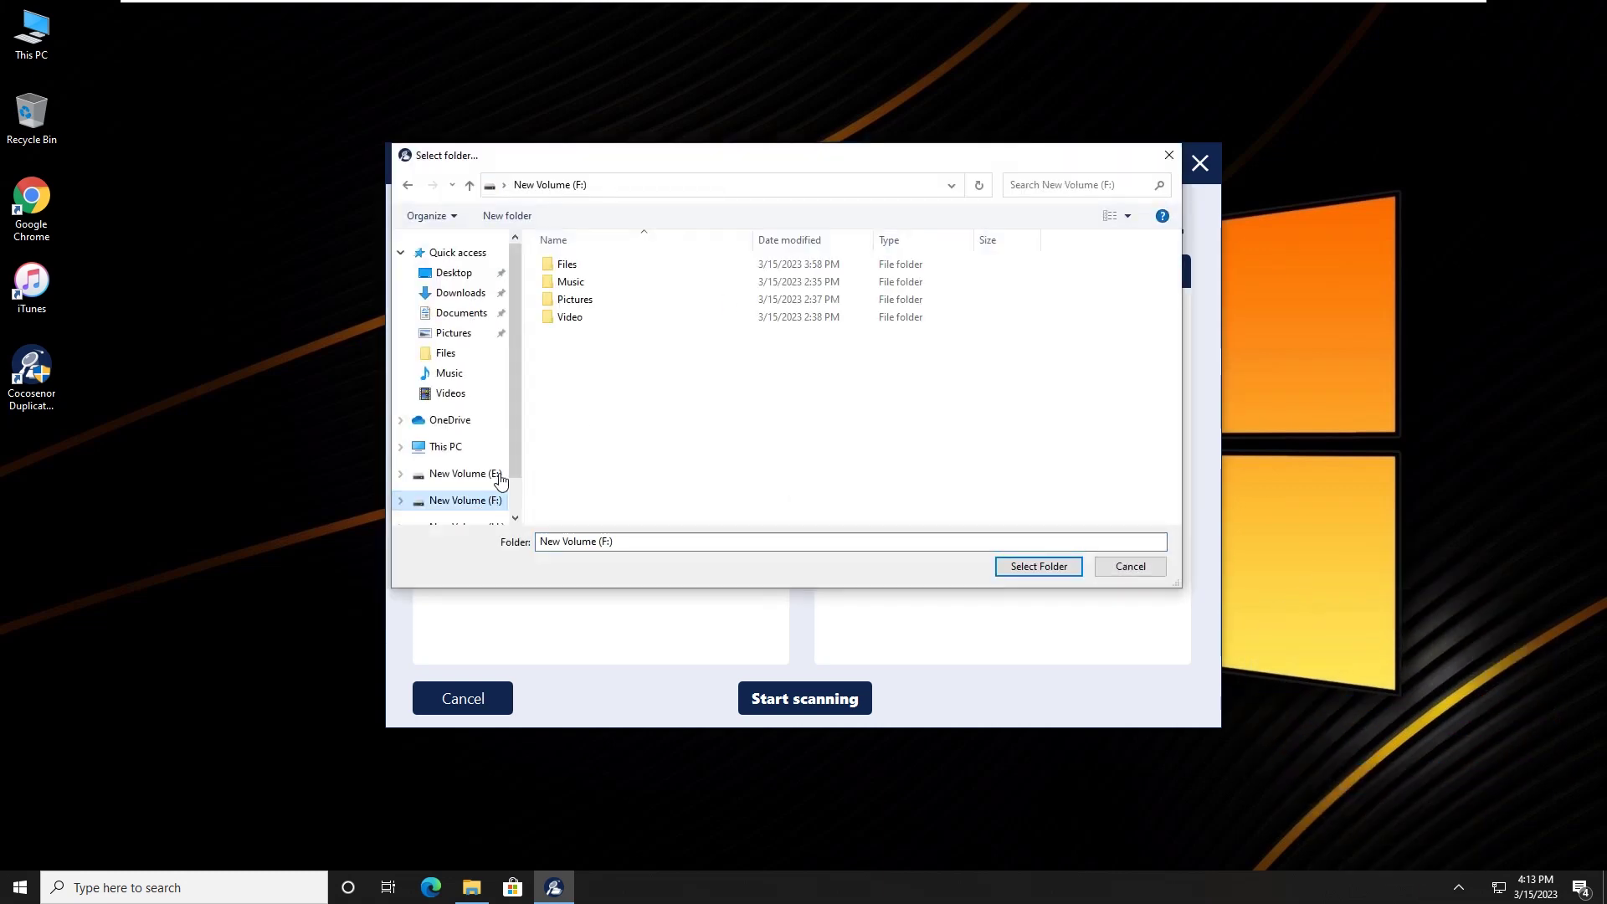
{"action": "double_click", "coordinate": [580, 275]}
{"action": "left_click", "coordinate": [568, 282]}
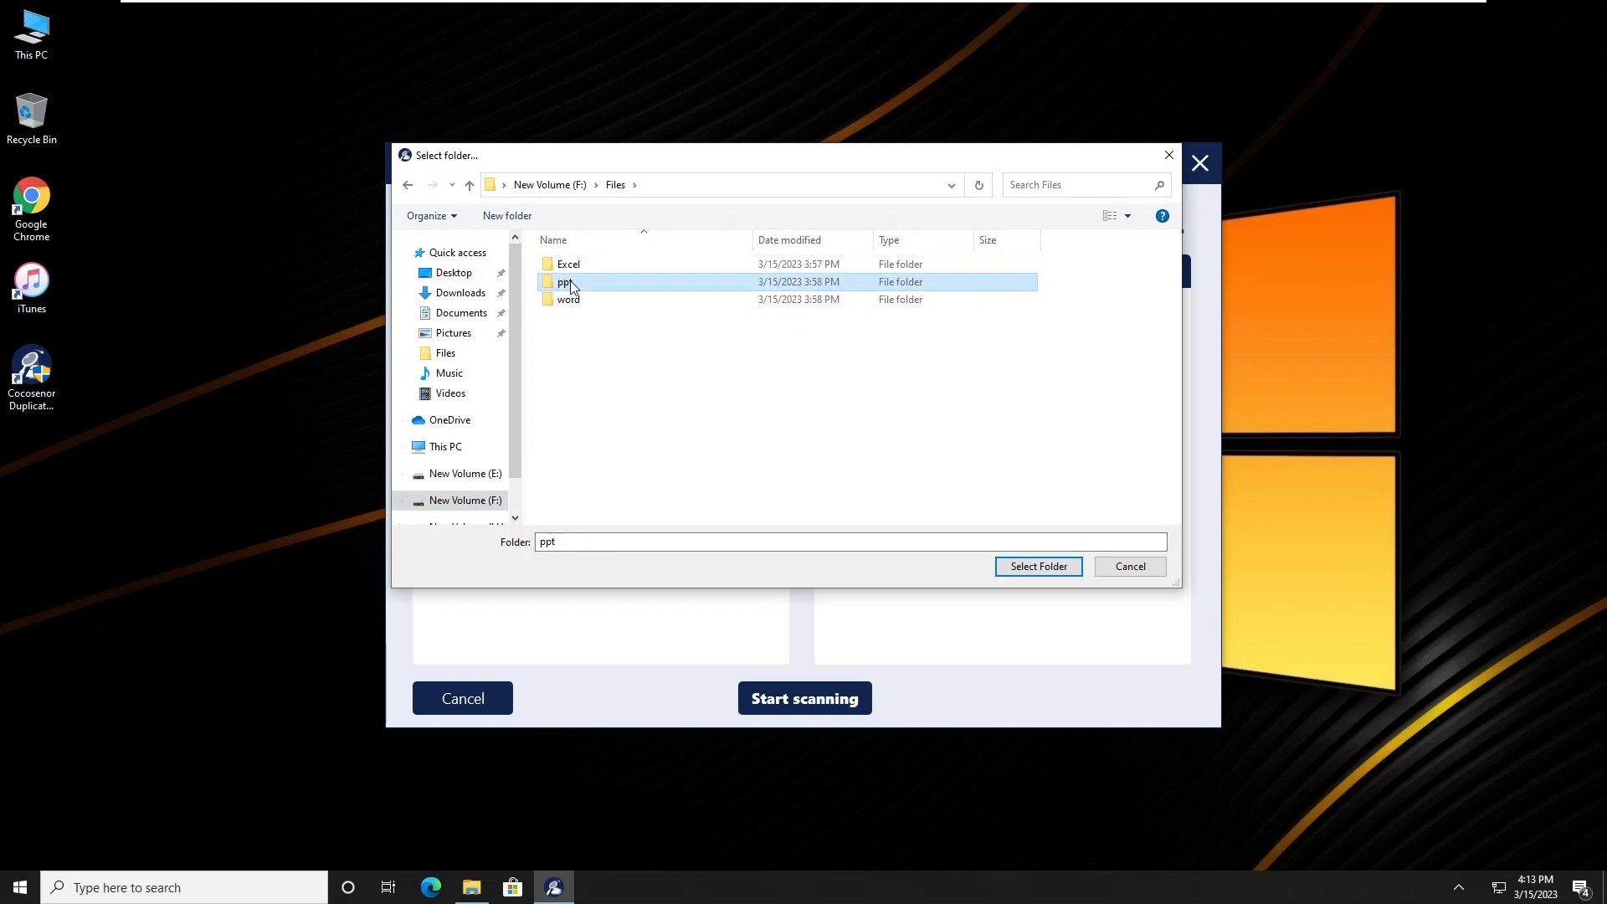
{"action": "left_click", "coordinate": [1036, 566]}
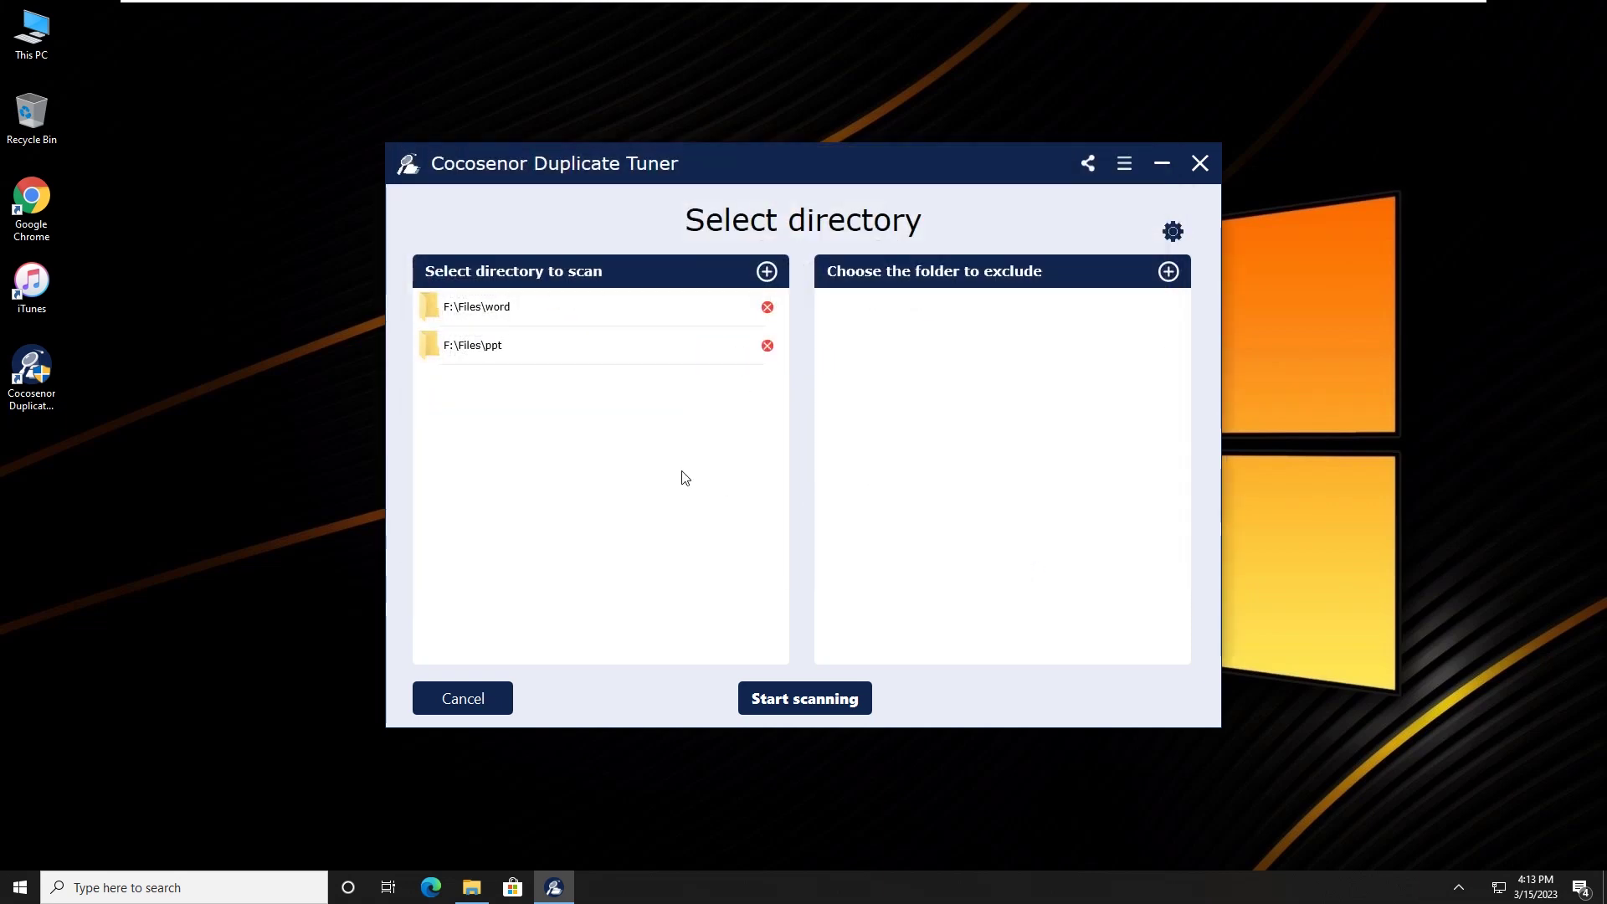
Add F:\Pictures and the whole New Volume (H:) drive to the scan list.
{"action": "left_click", "coordinate": [765, 272]}
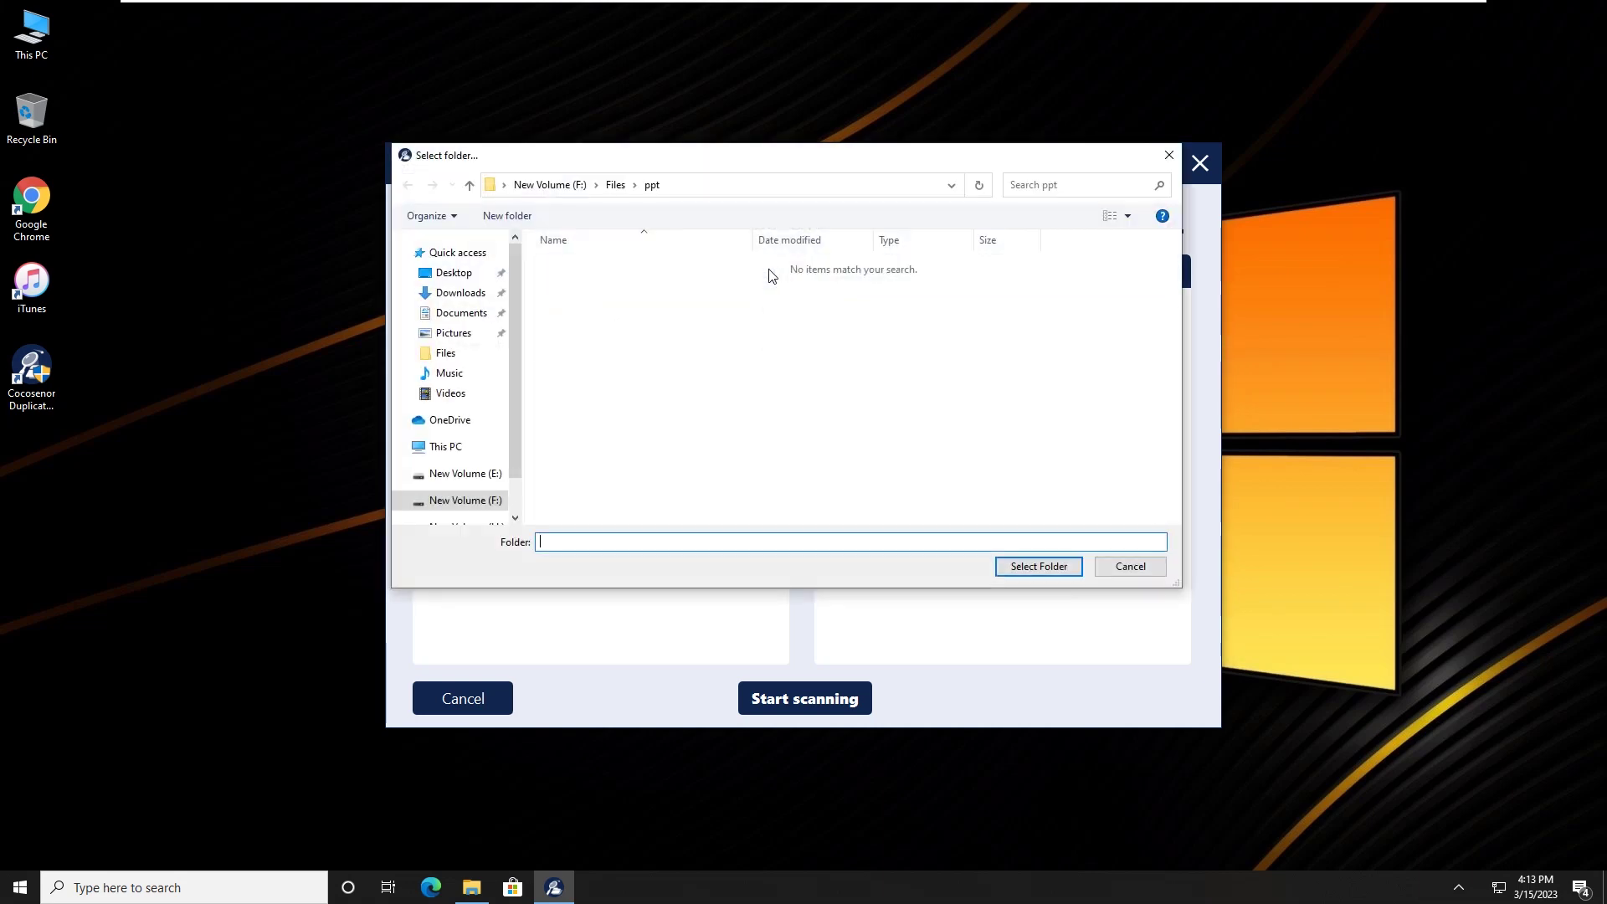
{"action": "left_click", "coordinate": [492, 503]}
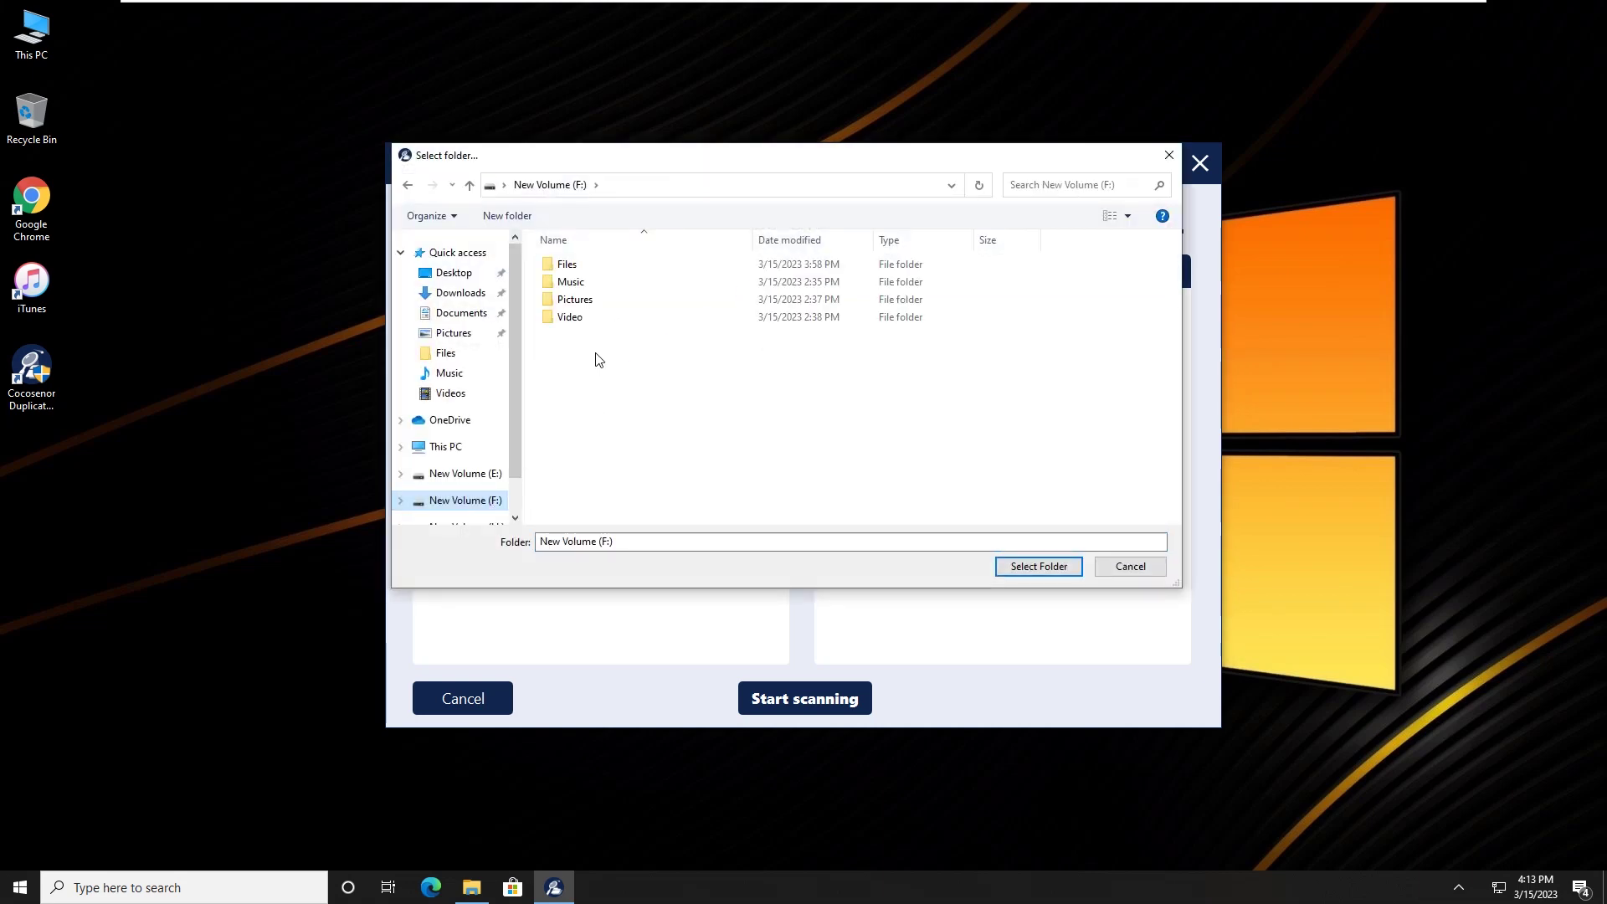
{"action": "left_click", "coordinate": [574, 302]}
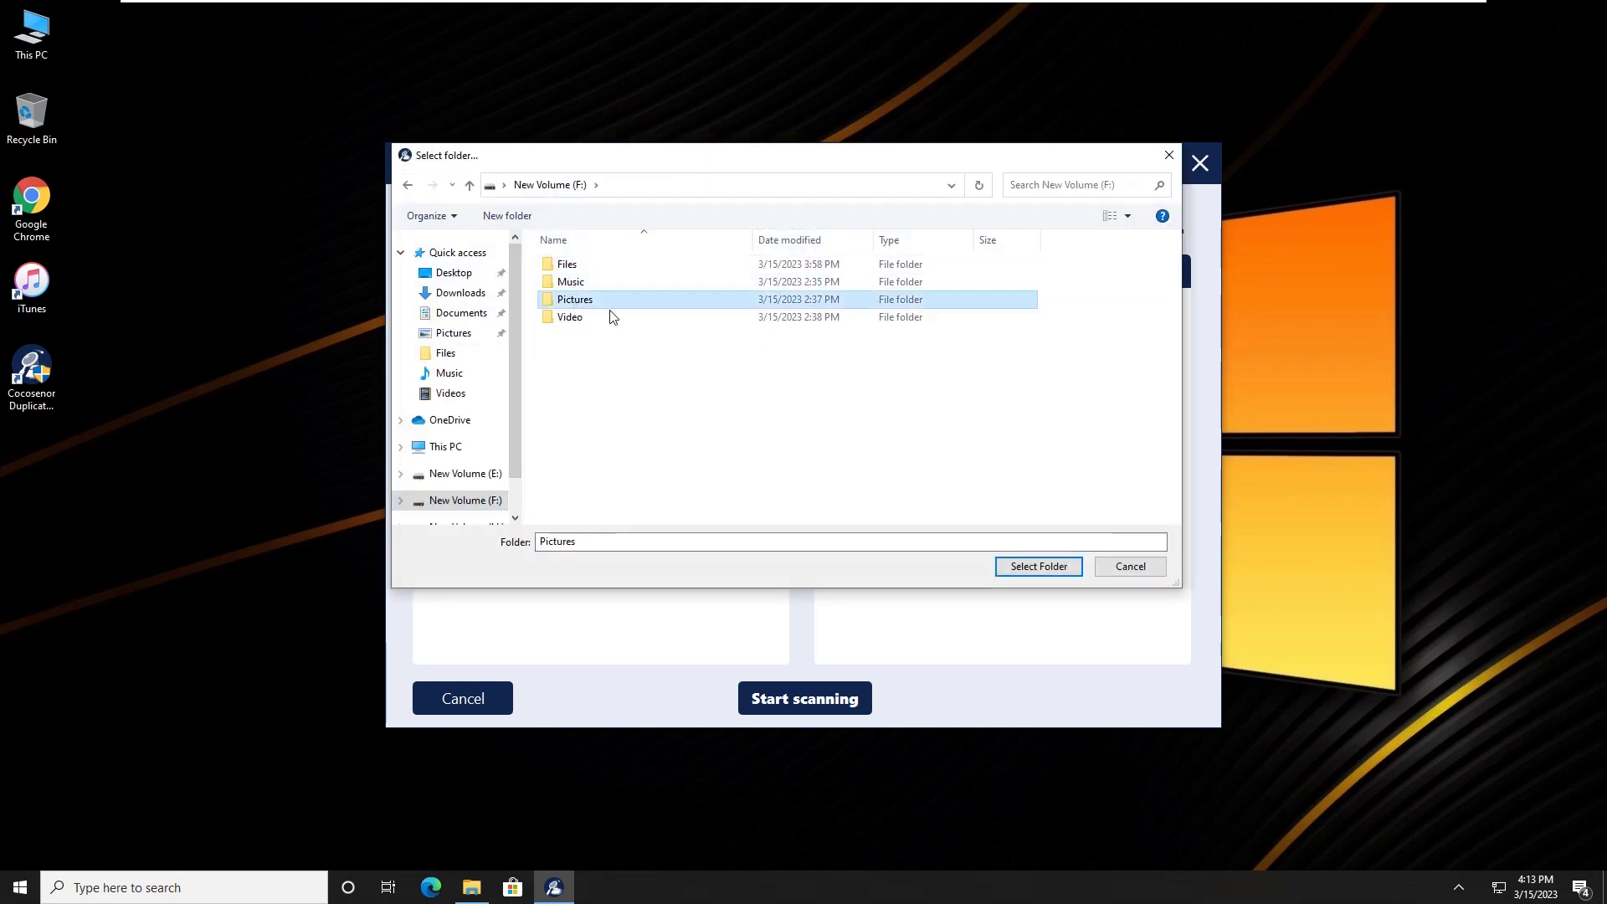
{"action": "left_click", "coordinate": [1017, 563]}
{"action": "left_click", "coordinate": [763, 275]}
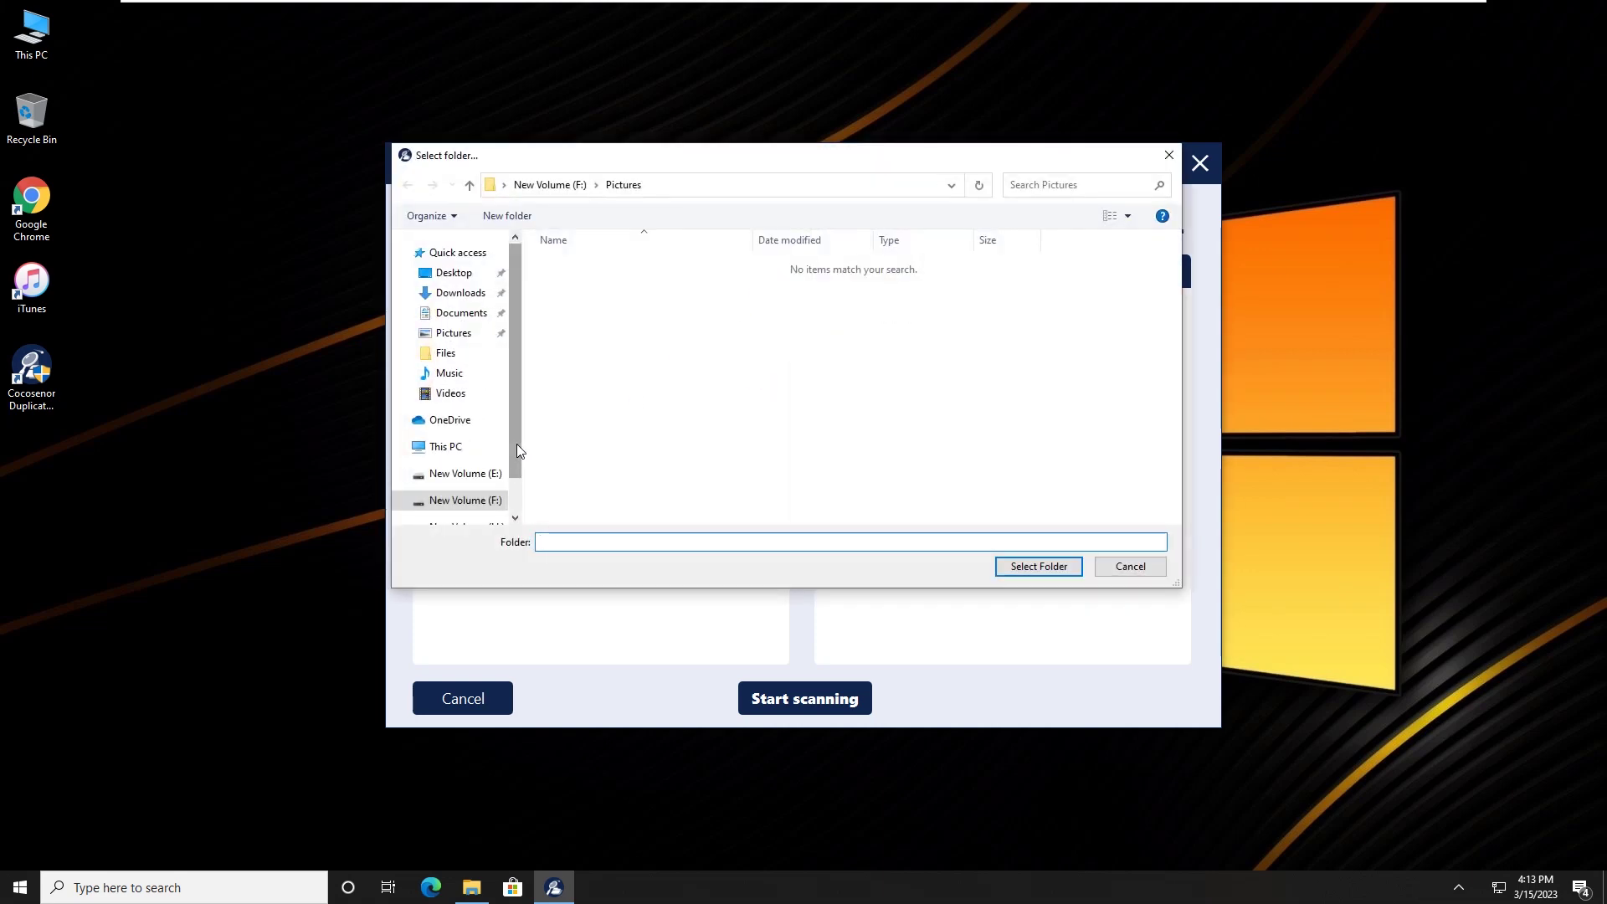
{"action": "left_click", "coordinate": [446, 447]}
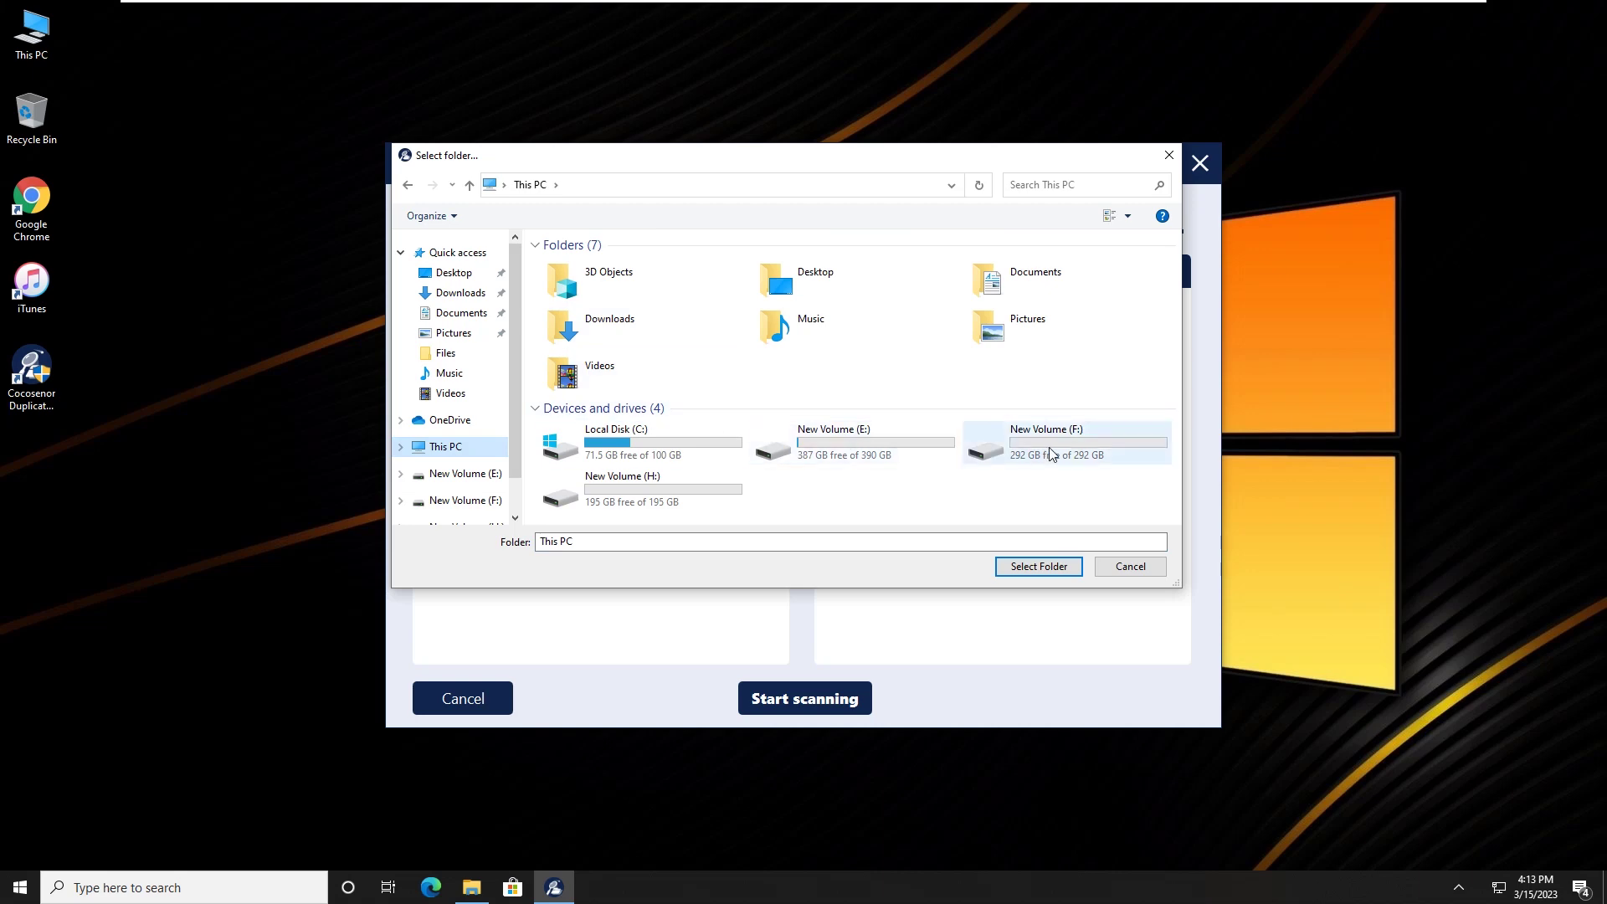
{"action": "left_click", "coordinate": [641, 492]}
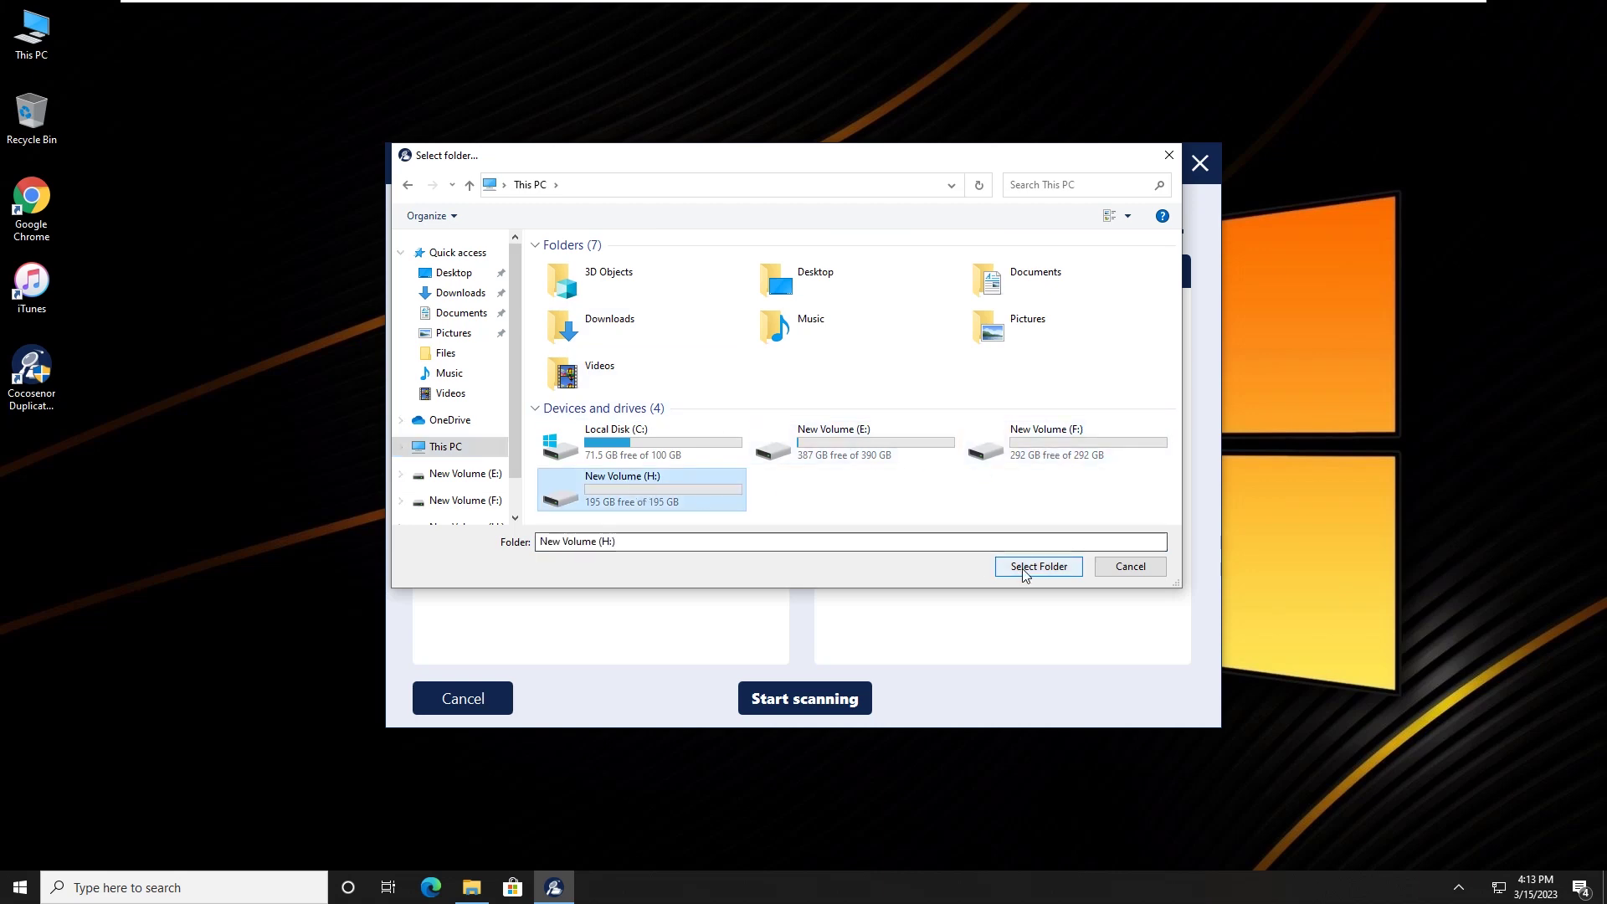
{"action": "left_click", "coordinate": [1030, 567]}
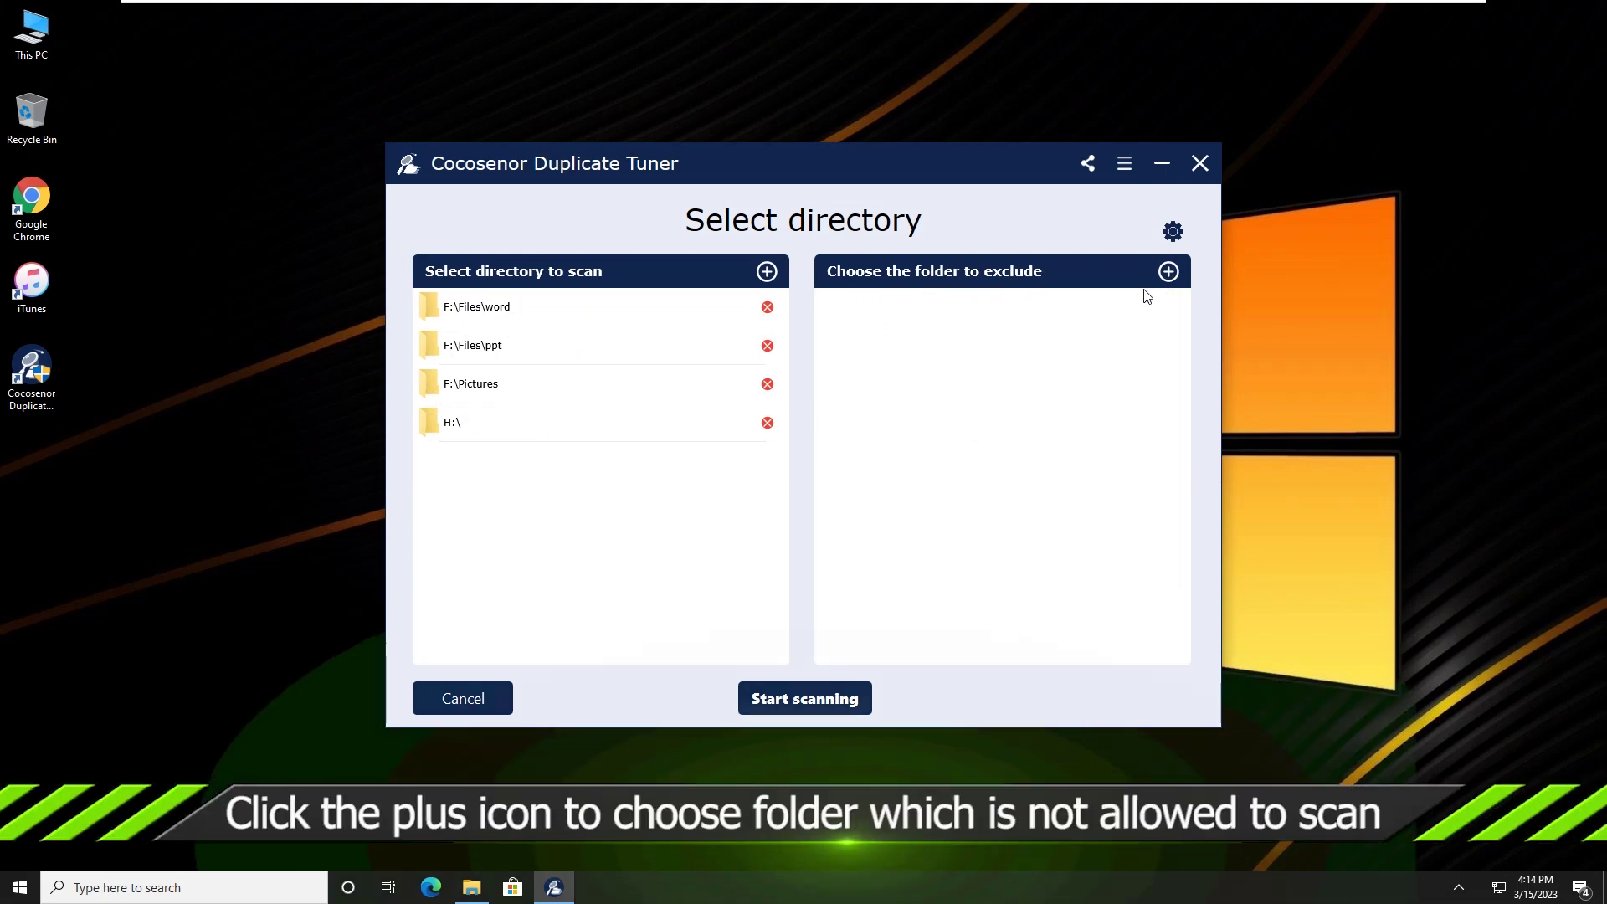
{"action": "left_click", "coordinate": [1167, 273]}
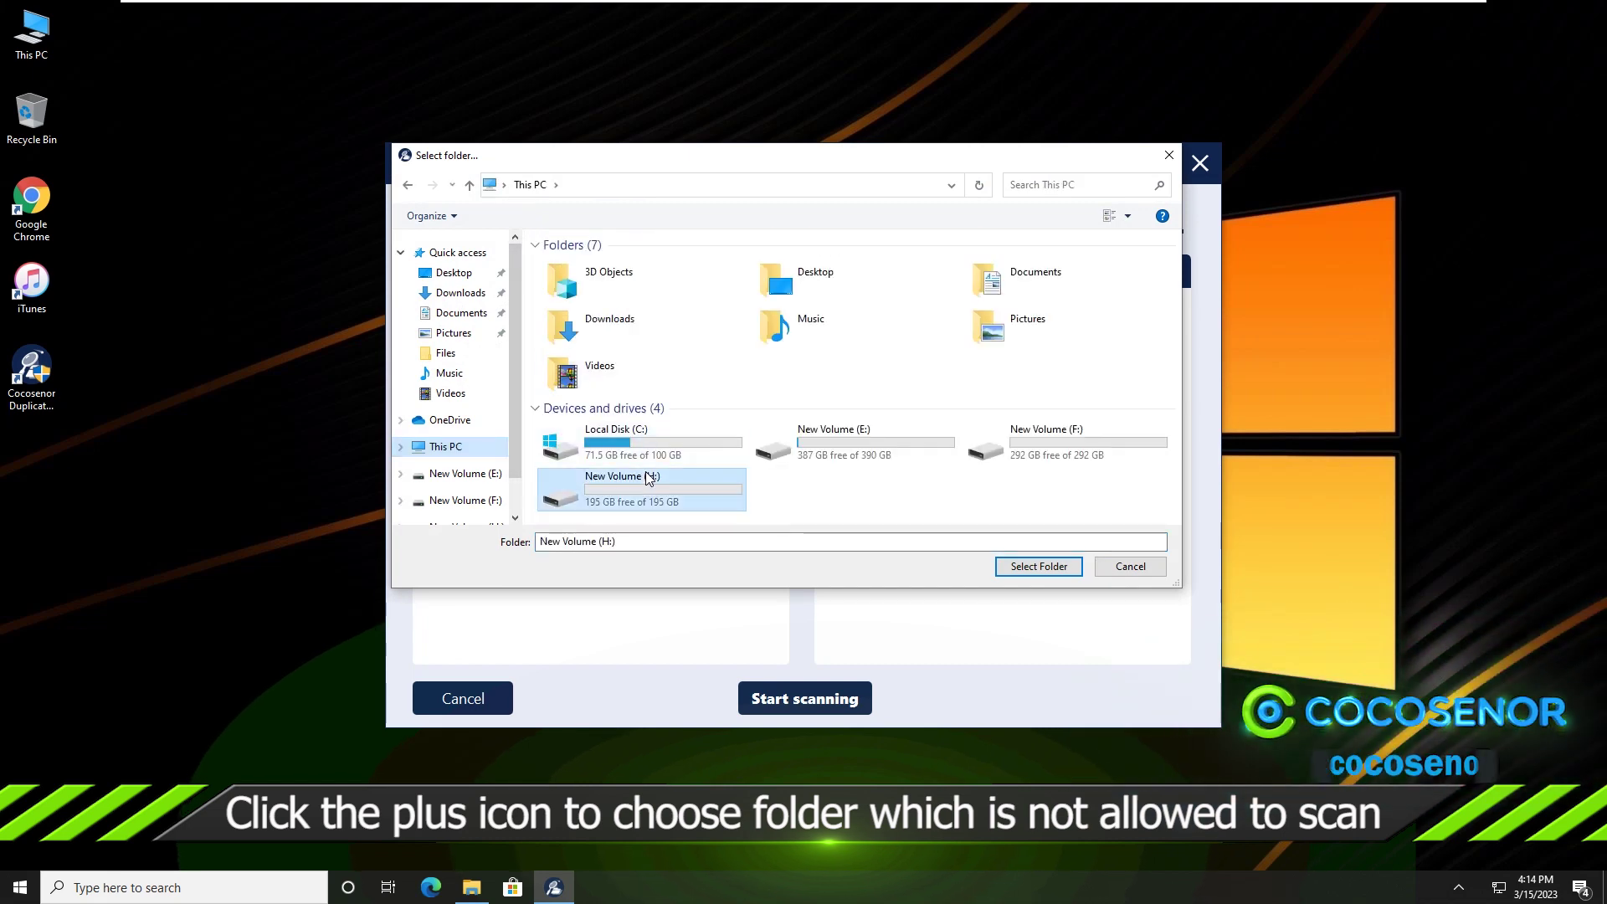
Exclude H:\Software from the scan and open the scan criteria settings.
{"action": "double_click", "coordinate": [590, 484]}
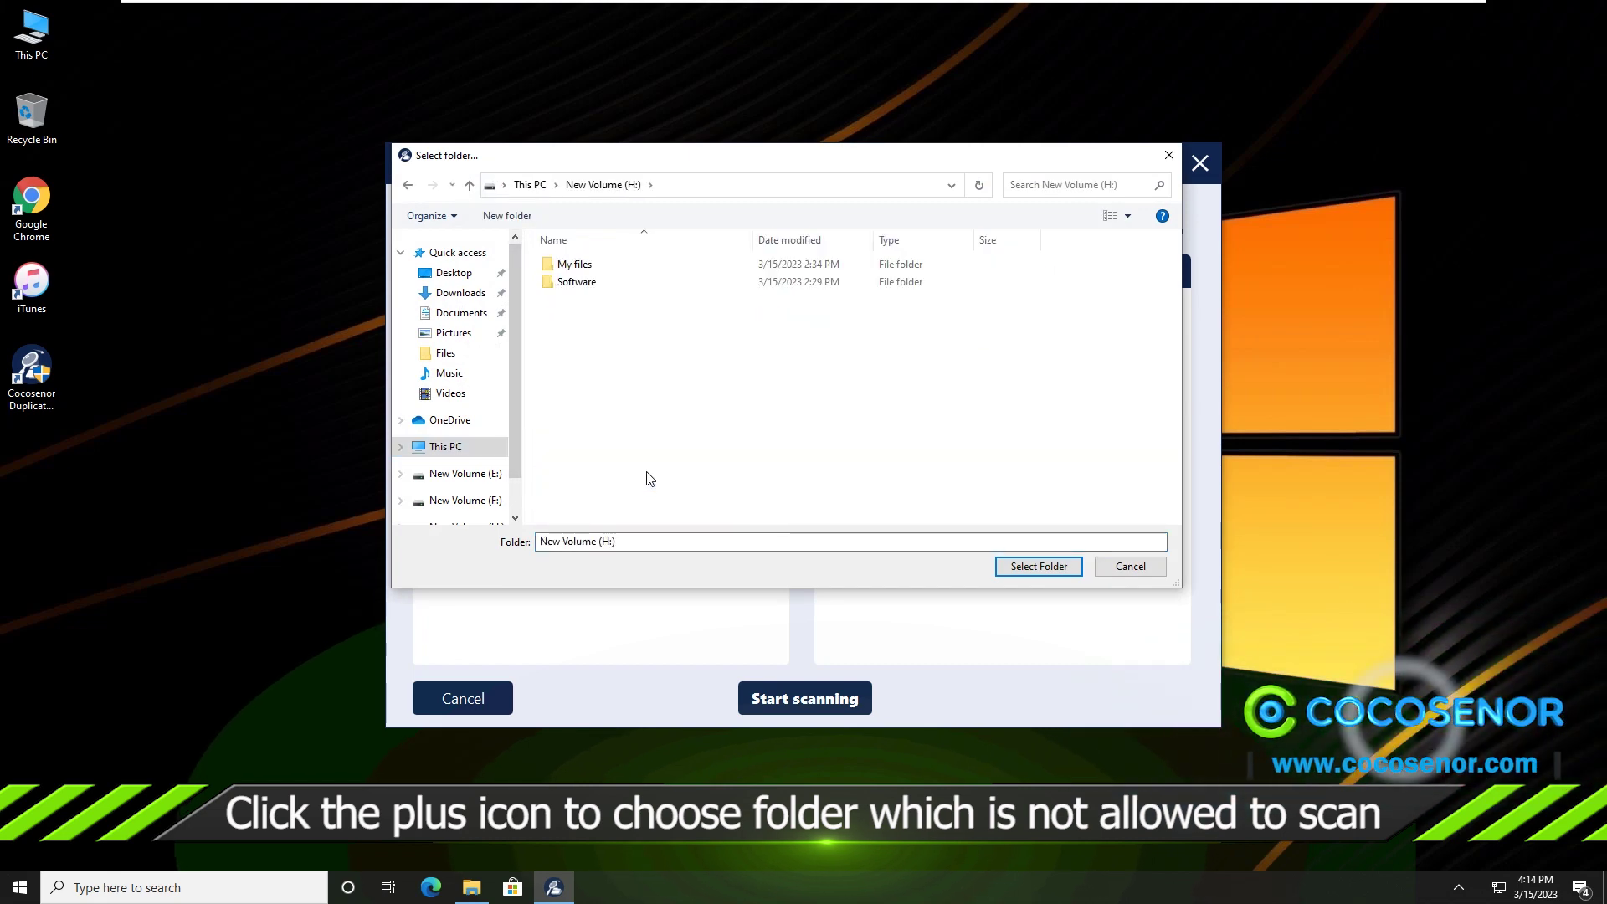
{"action": "left_click", "coordinate": [568, 284]}
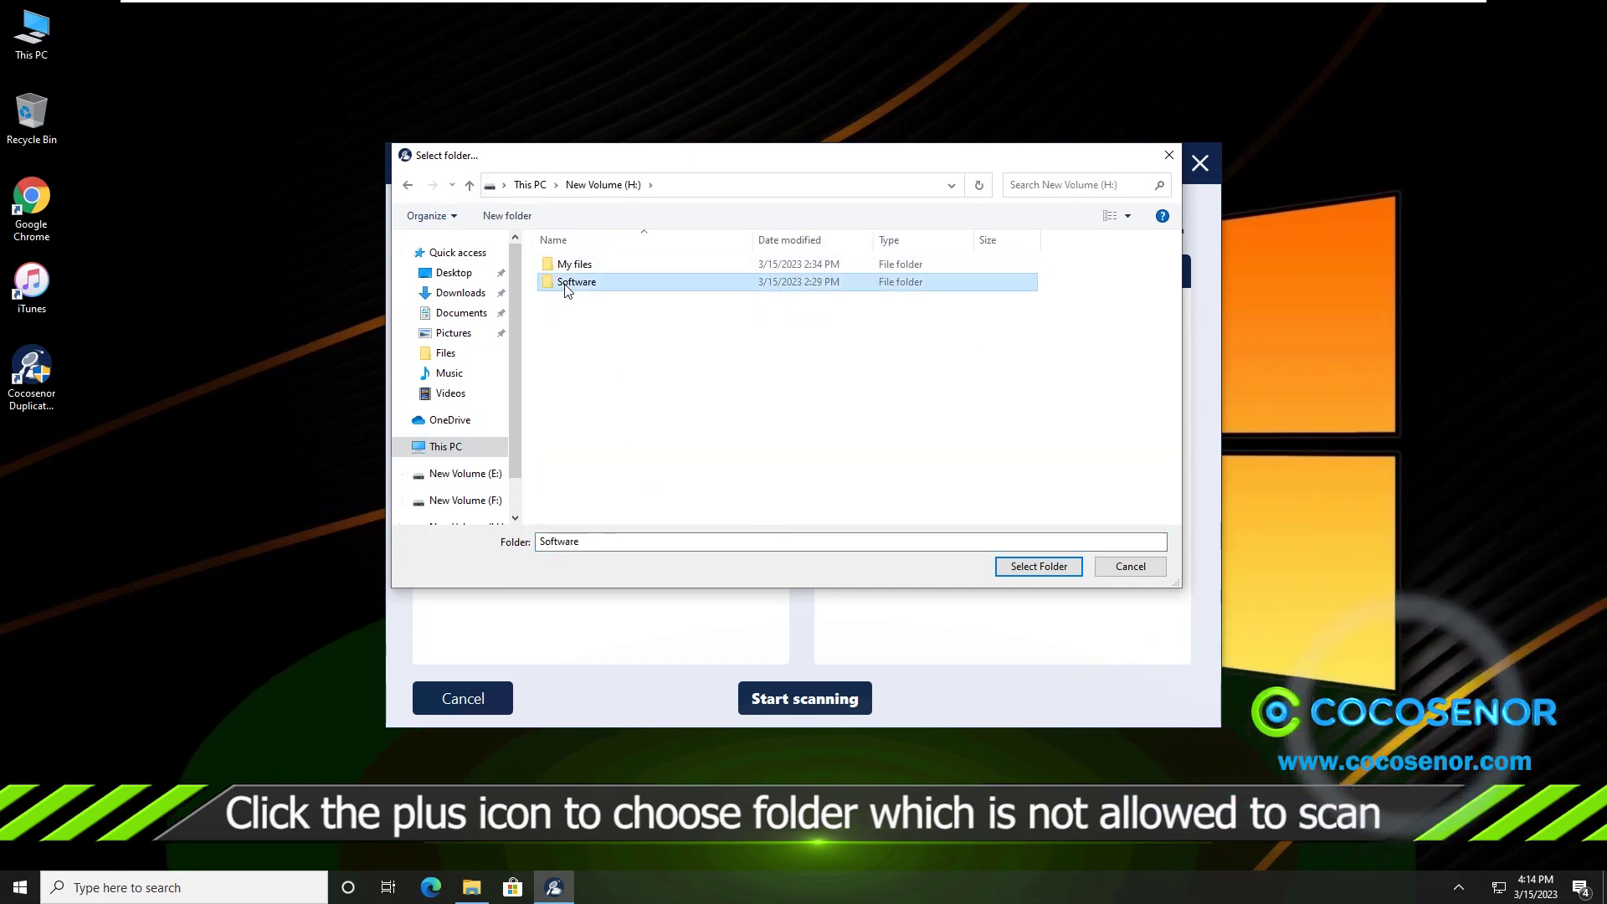
{"action": "left_click", "coordinate": [1038, 567]}
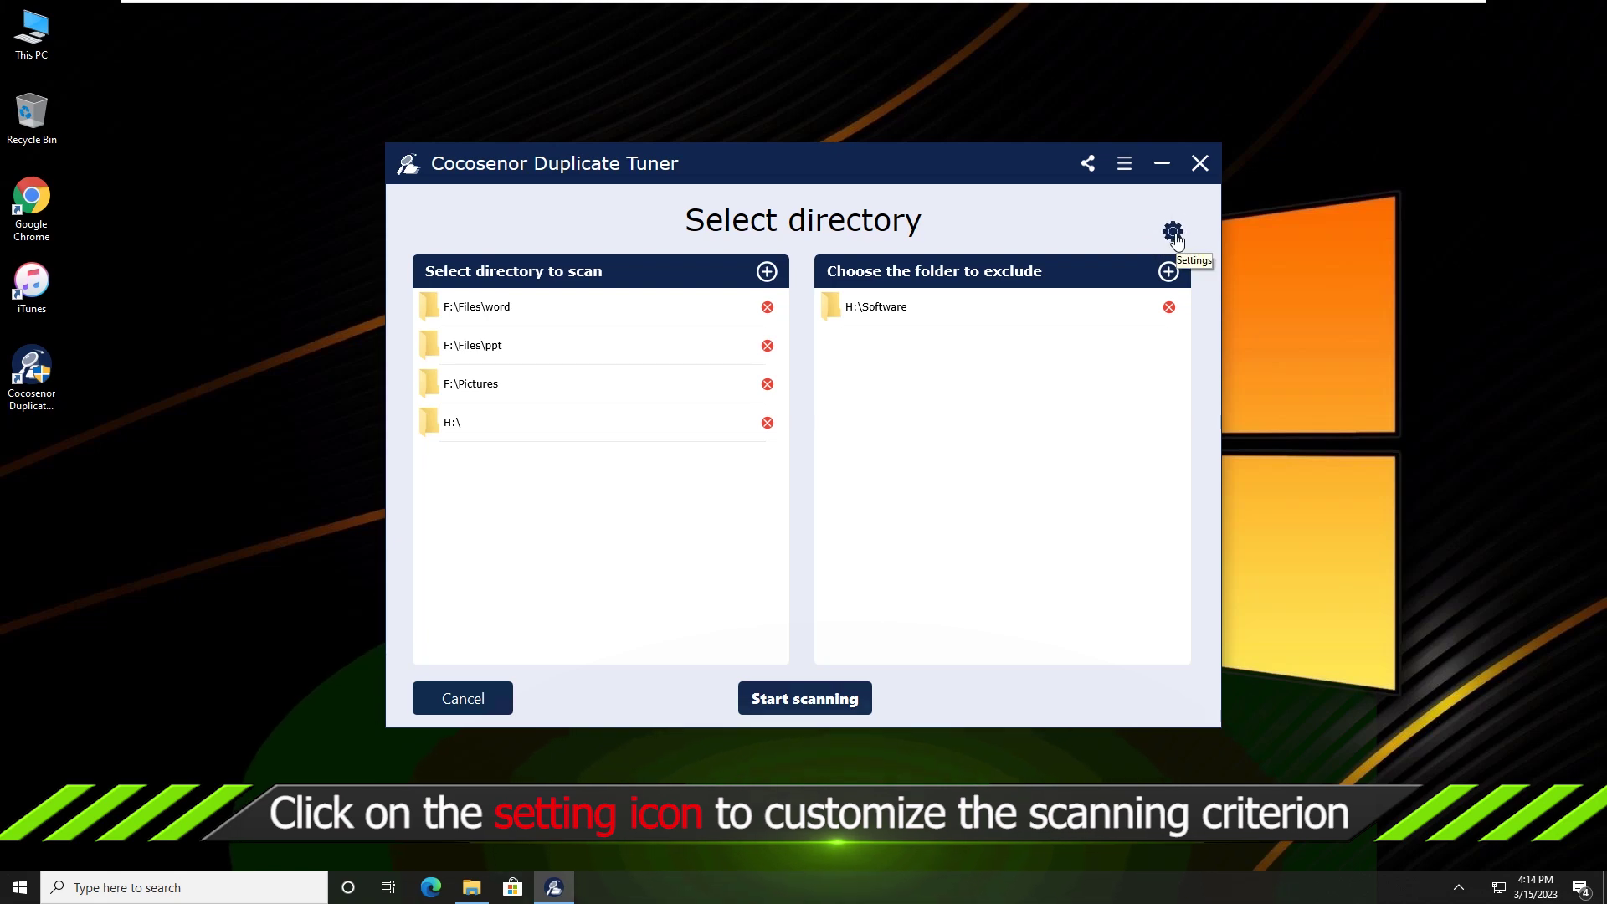
{"action": "left_click", "coordinate": [1172, 234]}
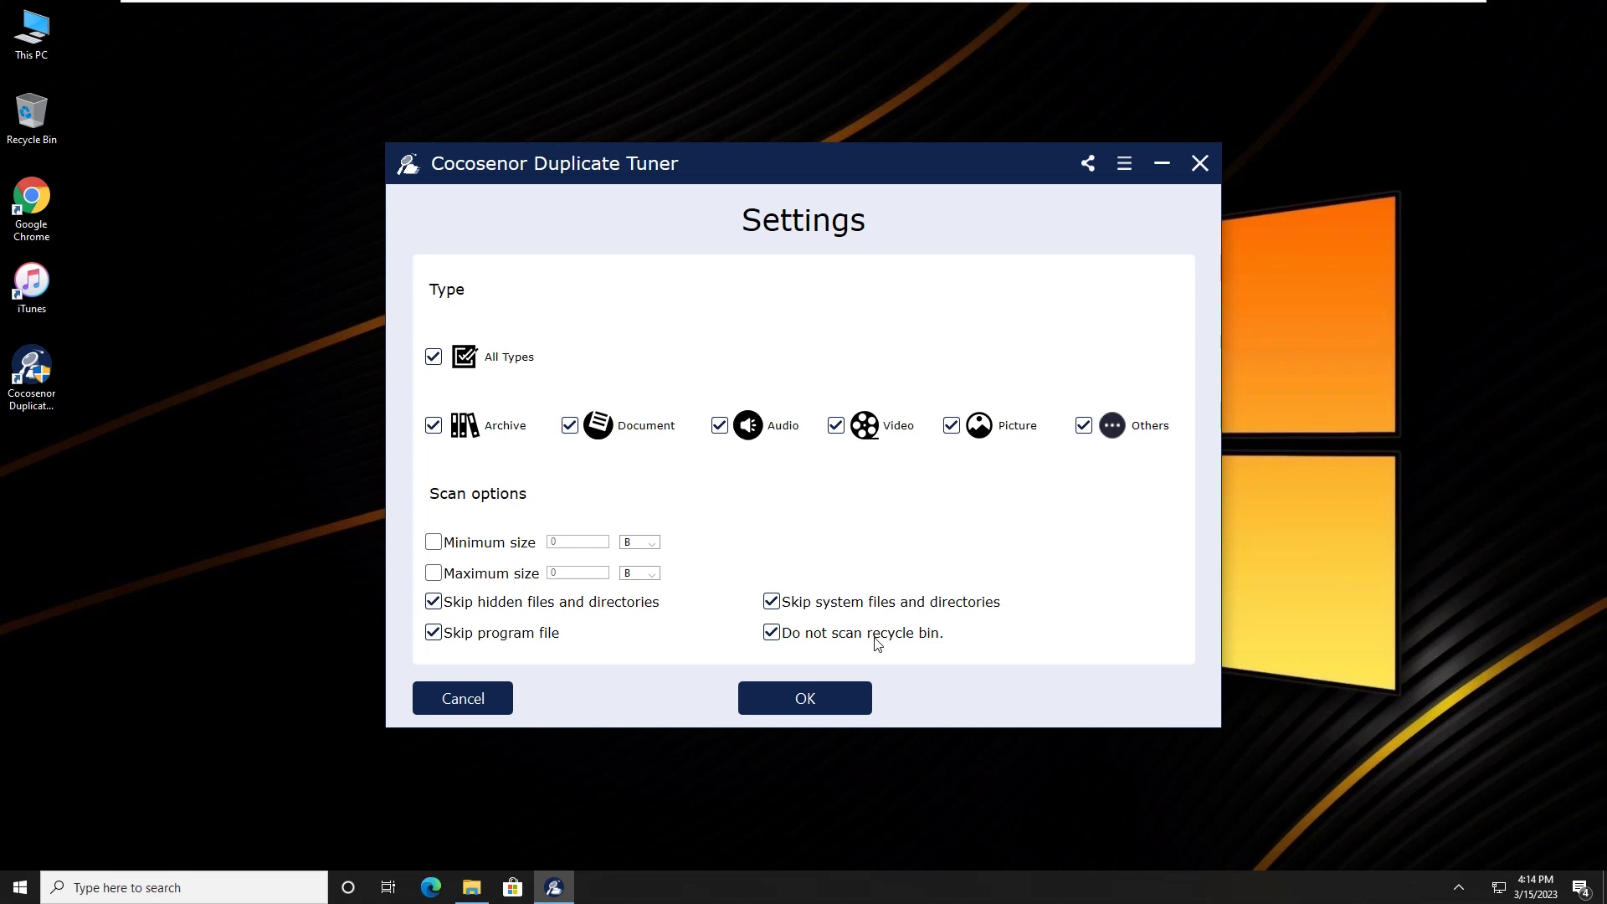
{"action": "left_click", "coordinate": [806, 706]}
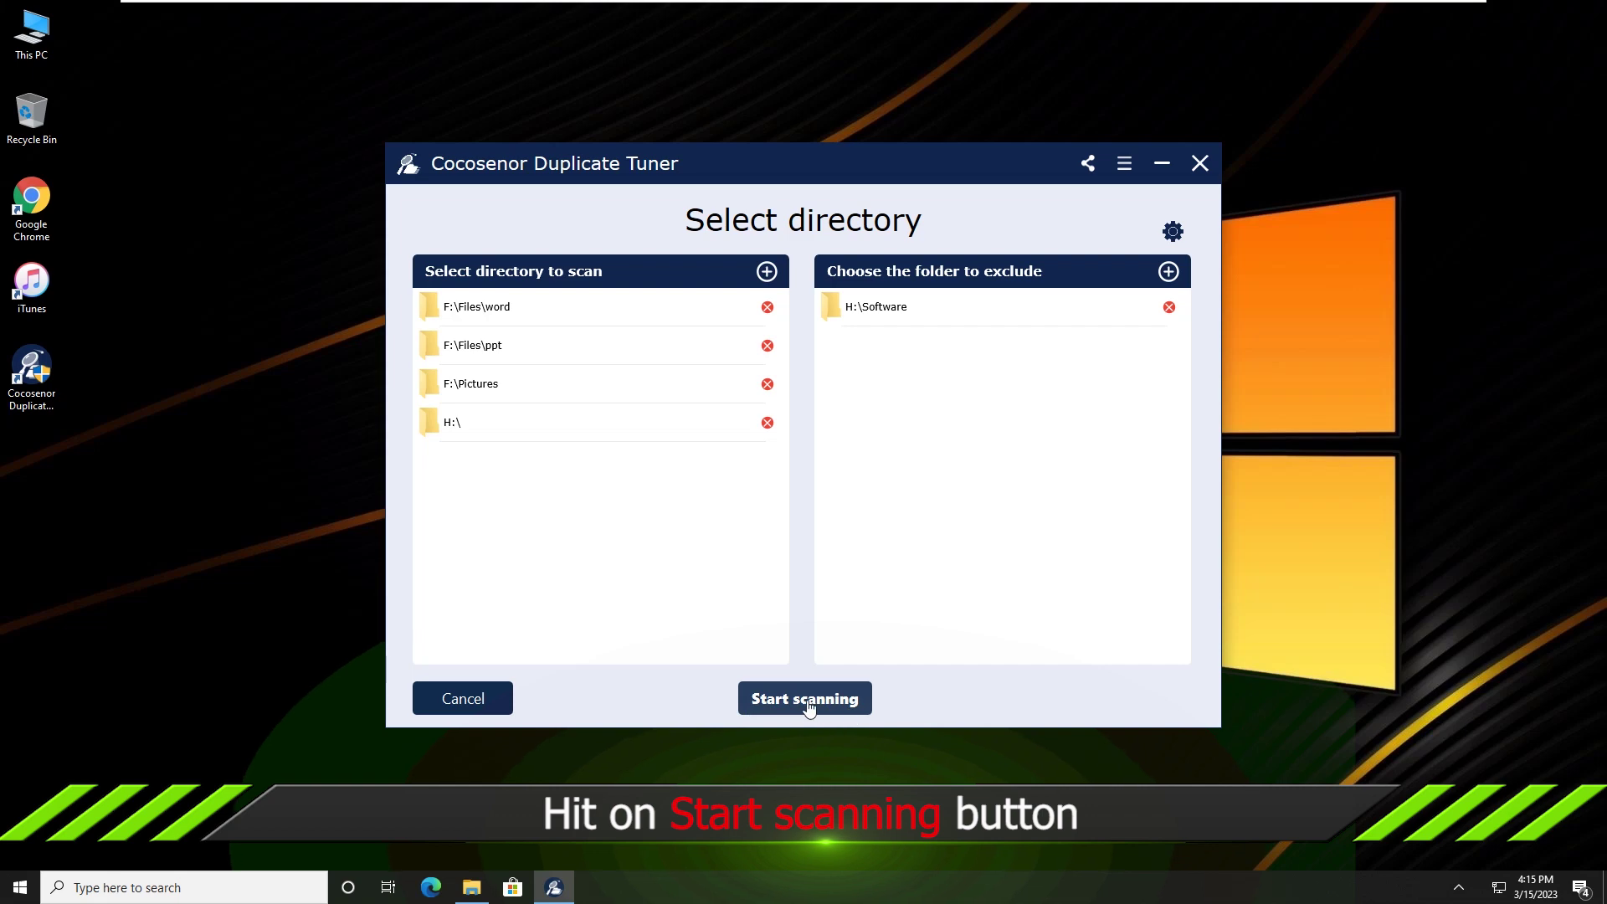
Start scanning the selected folders to produce the duplicate files report.
{"action": "left_click", "coordinate": [809, 707]}
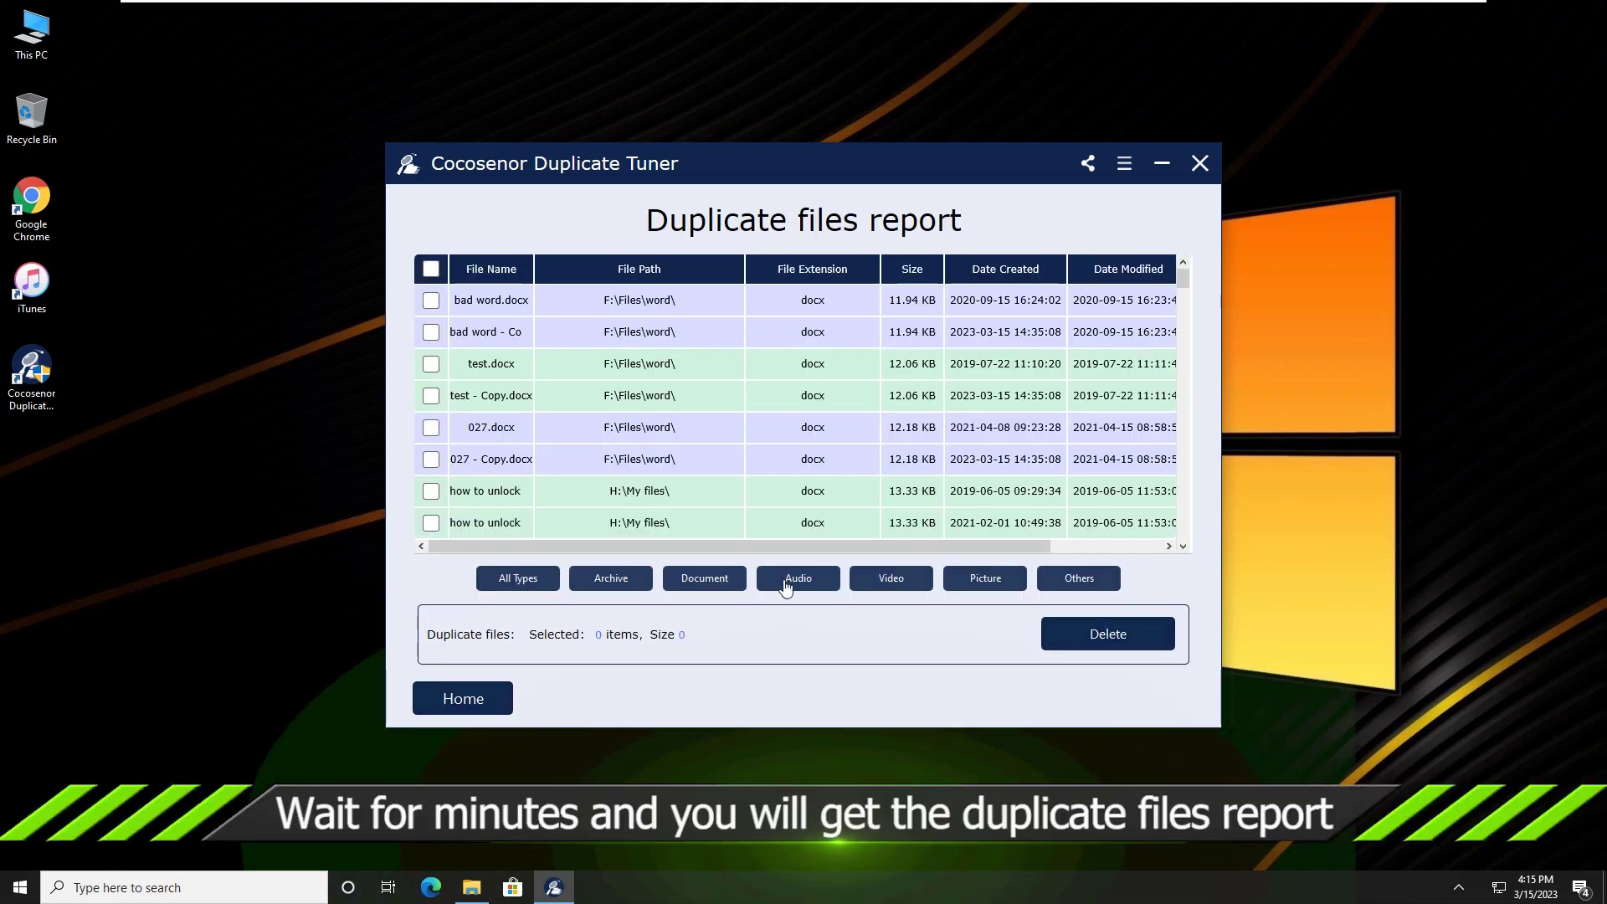
{"action": "scroll", "coordinate": [575, 382], "scroll_direction": "down", "scroll_amount": 1}
{"action": "scroll", "coordinate": [650, 397], "scroll_direction": "down", "scroll_amount": 3}
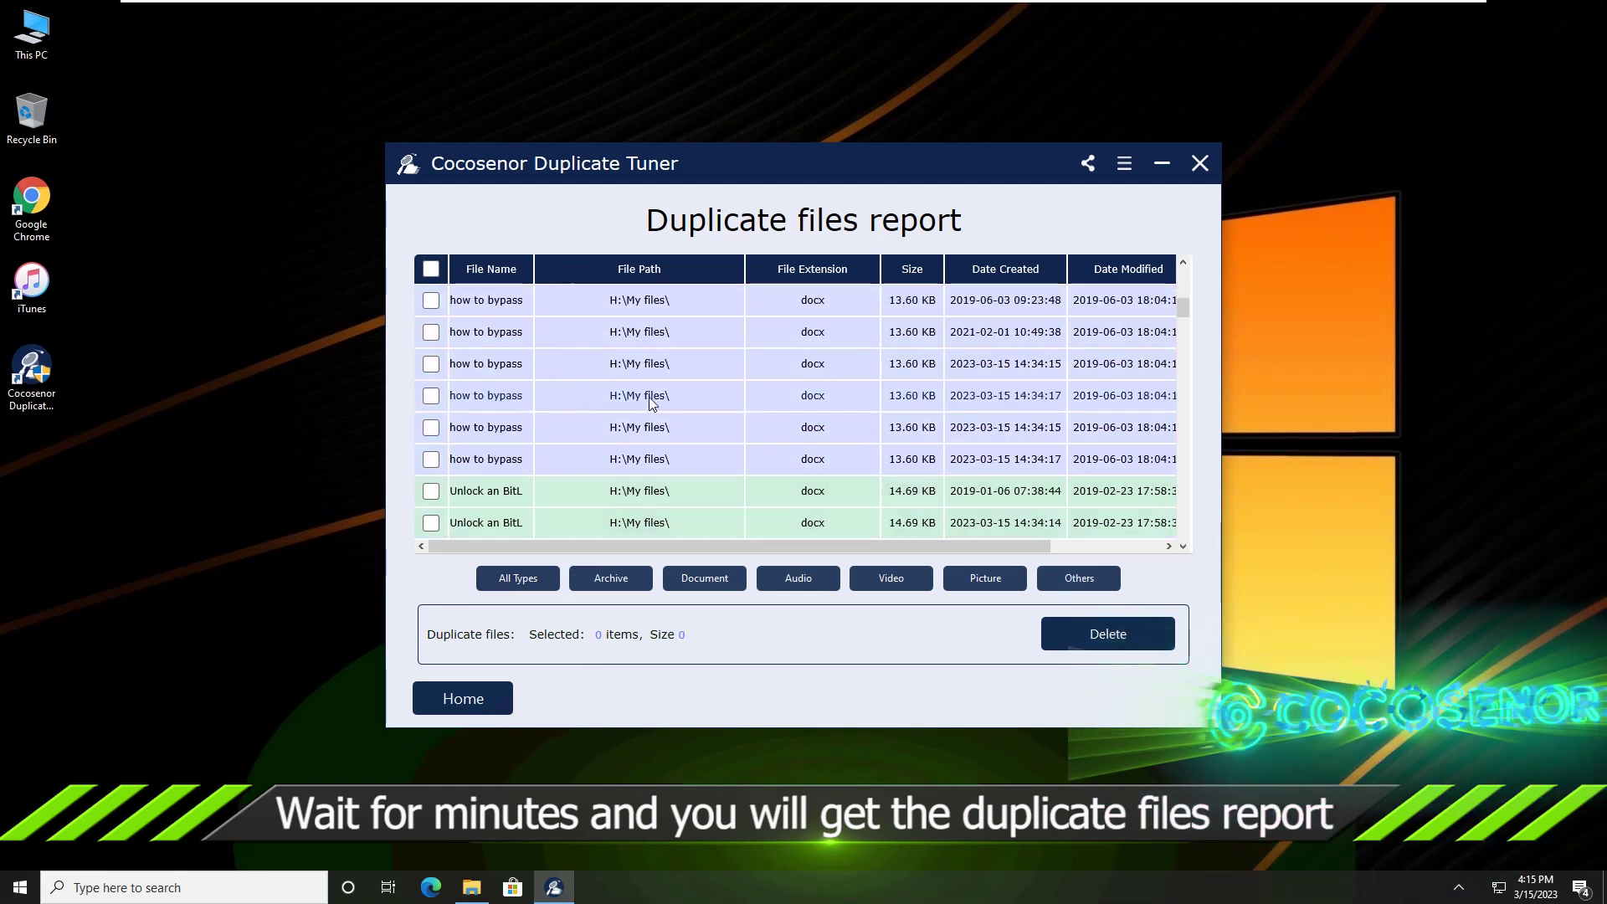
{"action": "mouse_move", "coordinate": [1180, 307]}
{"action": "left_mouse_down"}
{"action": "mouse_move", "coordinate": [1180, 459]}
{"action": "mouse_move", "coordinate": [1180, 269]}
{"action": "left_mouse_up"}
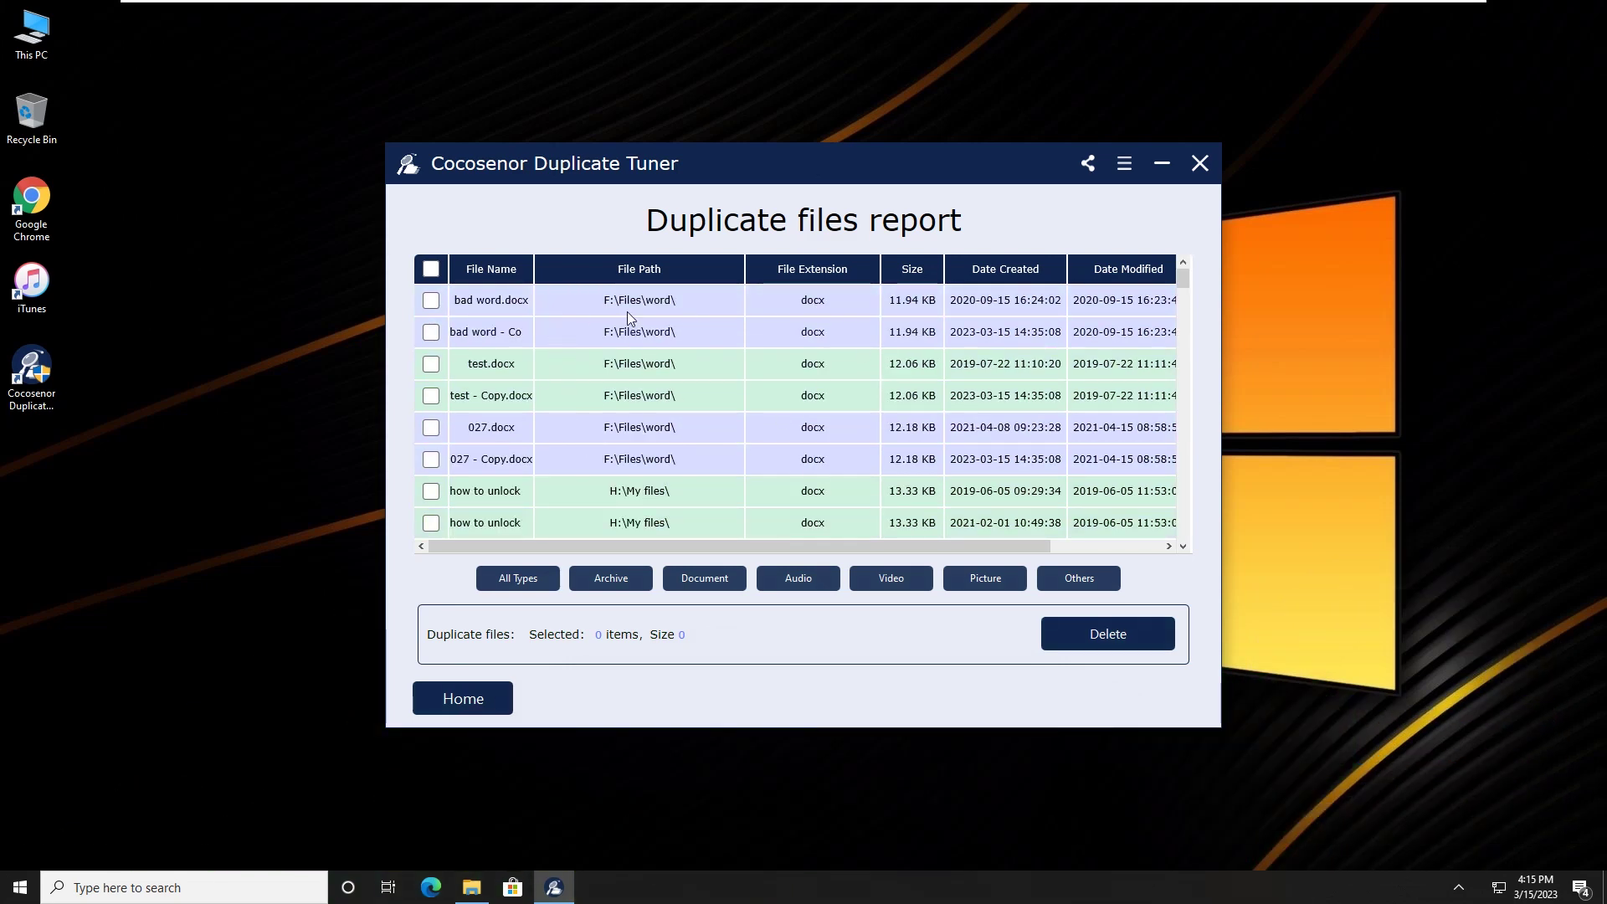
{"action": "scroll", "coordinate": [619, 466], "scroll_direction": "down", "scroll_amount": 2}
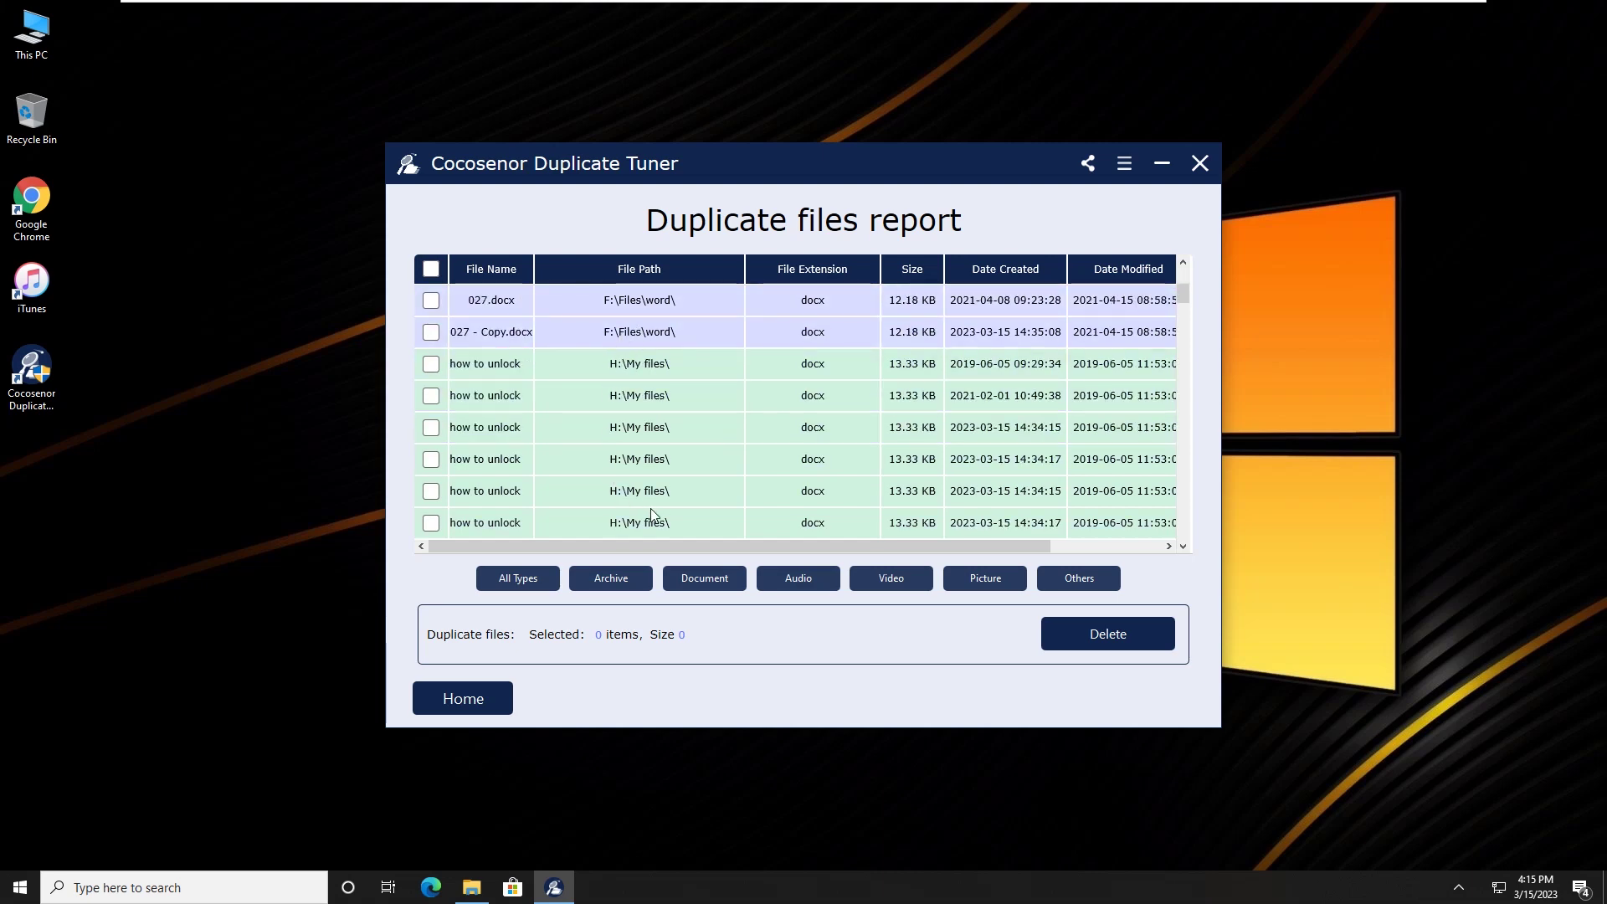
{"action": "scroll", "coordinate": [650, 508], "scroll_direction": "down", "scroll_amount": 3}
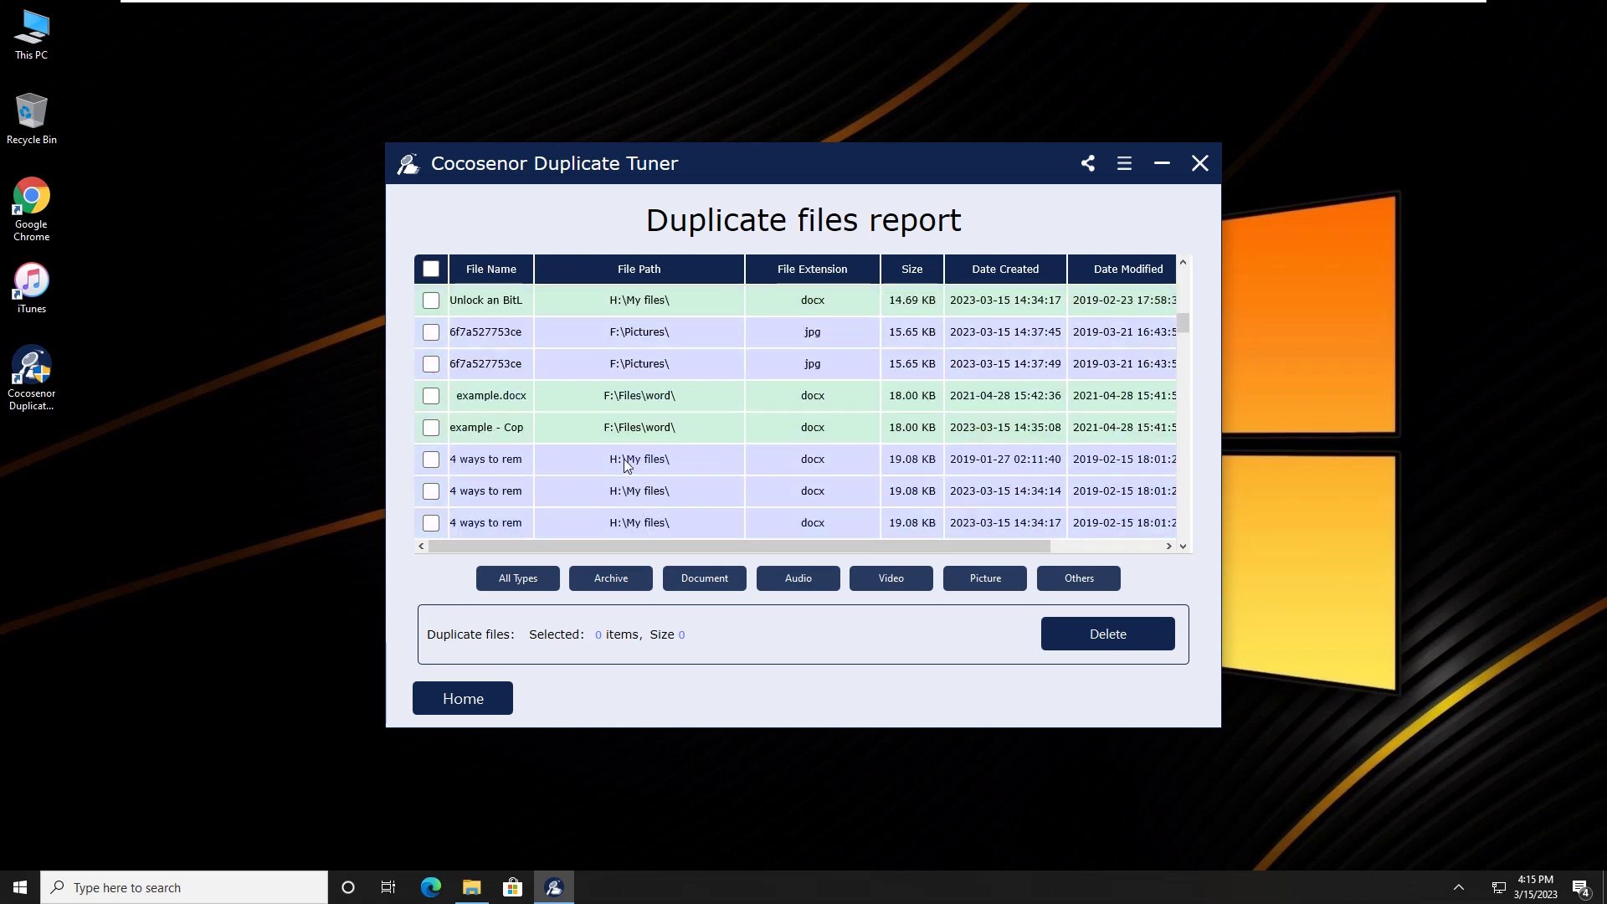
{"action": "scroll", "coordinate": [624, 458], "scroll_direction": "up", "scroll_amount": 5}
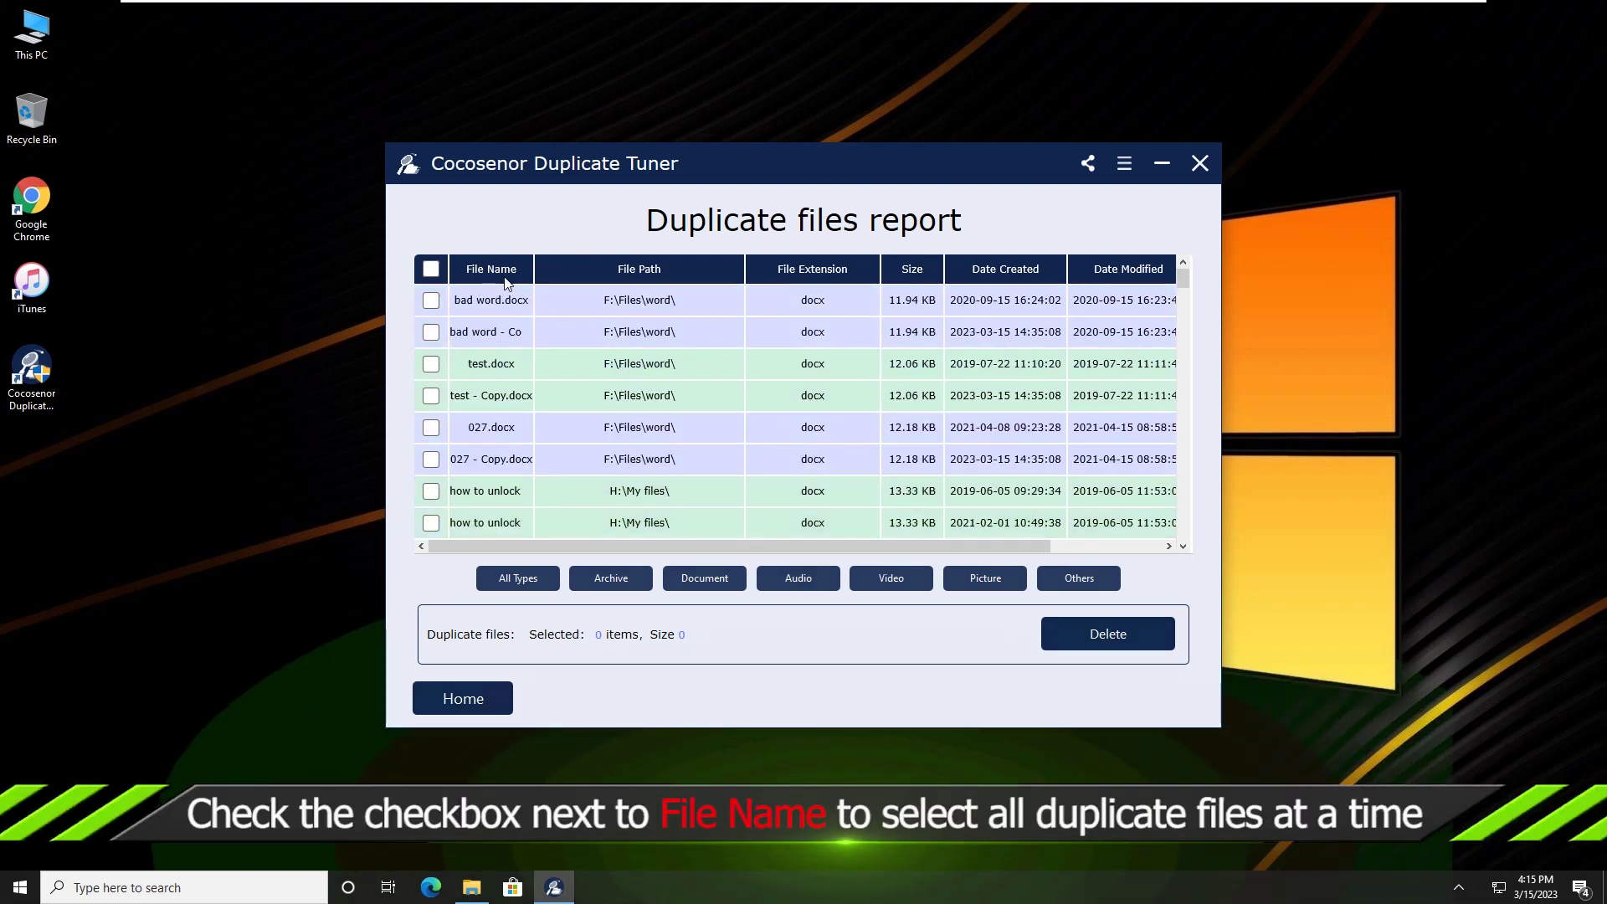
Select all duplicate files (63 items, 13.96 MB) and request their deletion.
{"action": "left_click", "coordinate": [429, 269]}
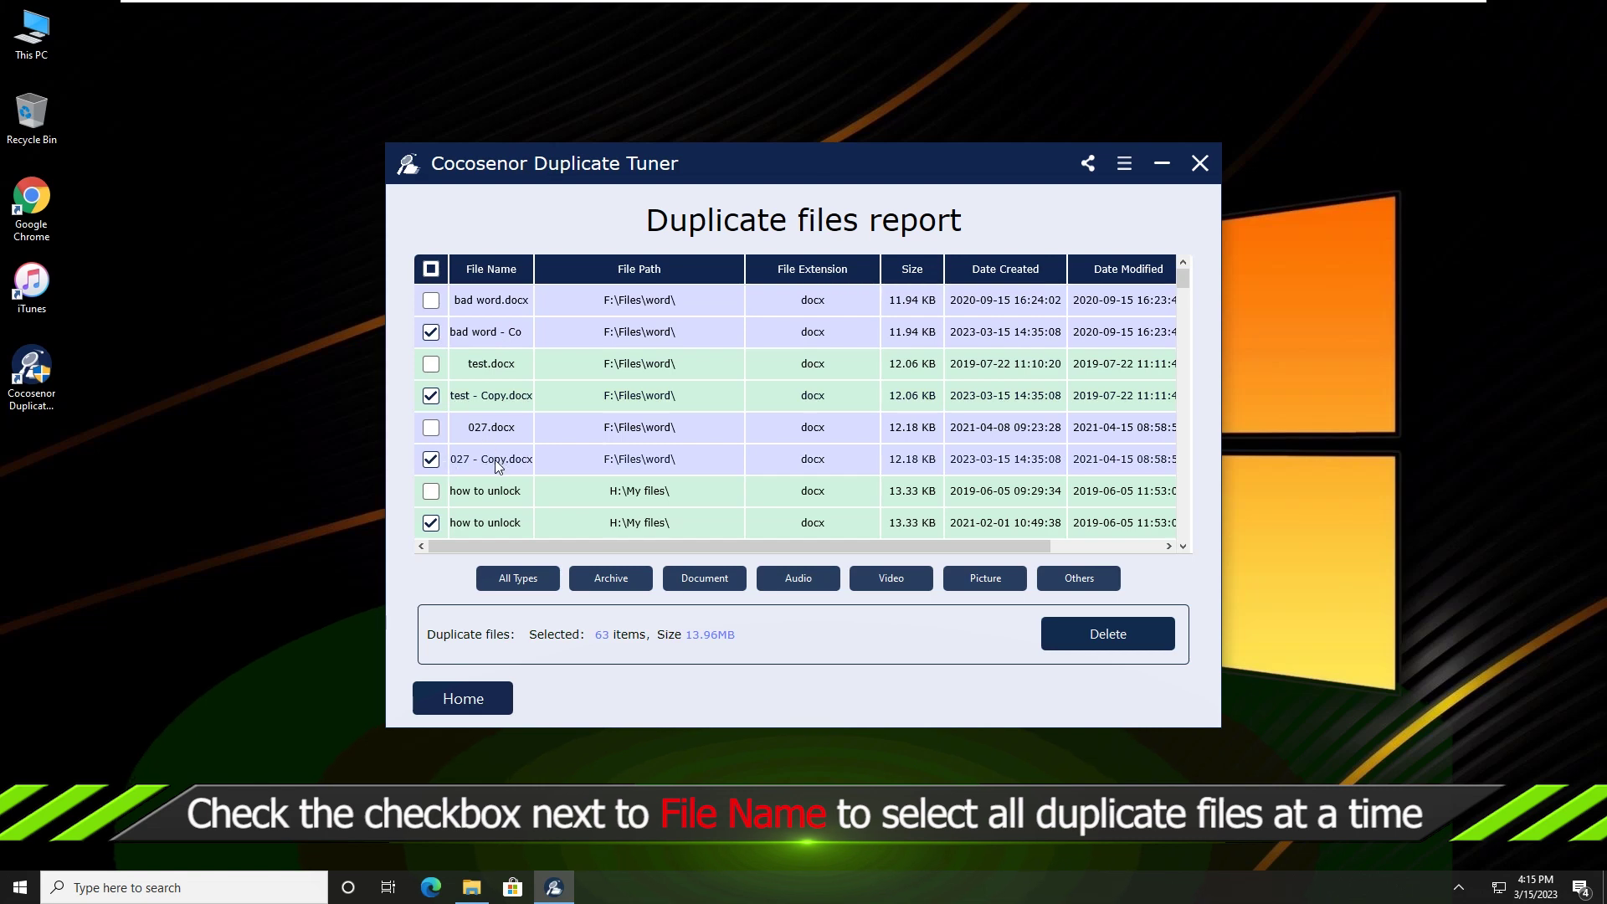
{"action": "scroll", "coordinate": [497, 459], "scroll_direction": "down", "scroll_amount": 1}
{"action": "scroll", "coordinate": [501, 459], "scroll_direction": "down", "scroll_amount": 2}
{"action": "scroll", "coordinate": [500, 460], "scroll_direction": "down", "scroll_amount": 1}
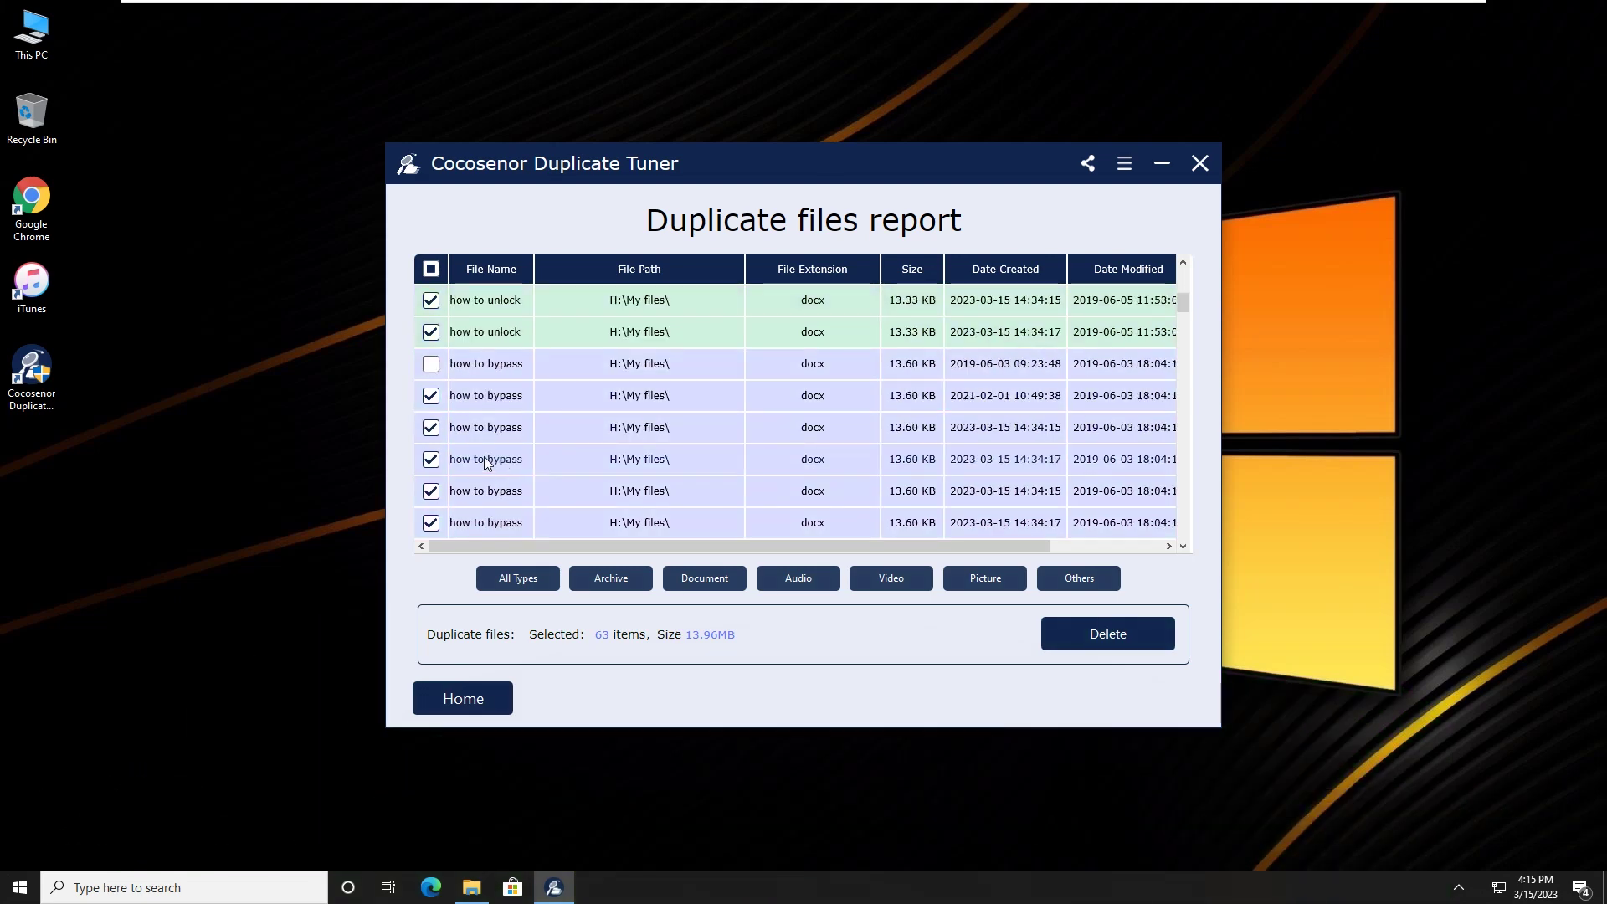
{"action": "scroll", "coordinate": [488, 452], "scroll_direction": "down", "scroll_amount": 1}
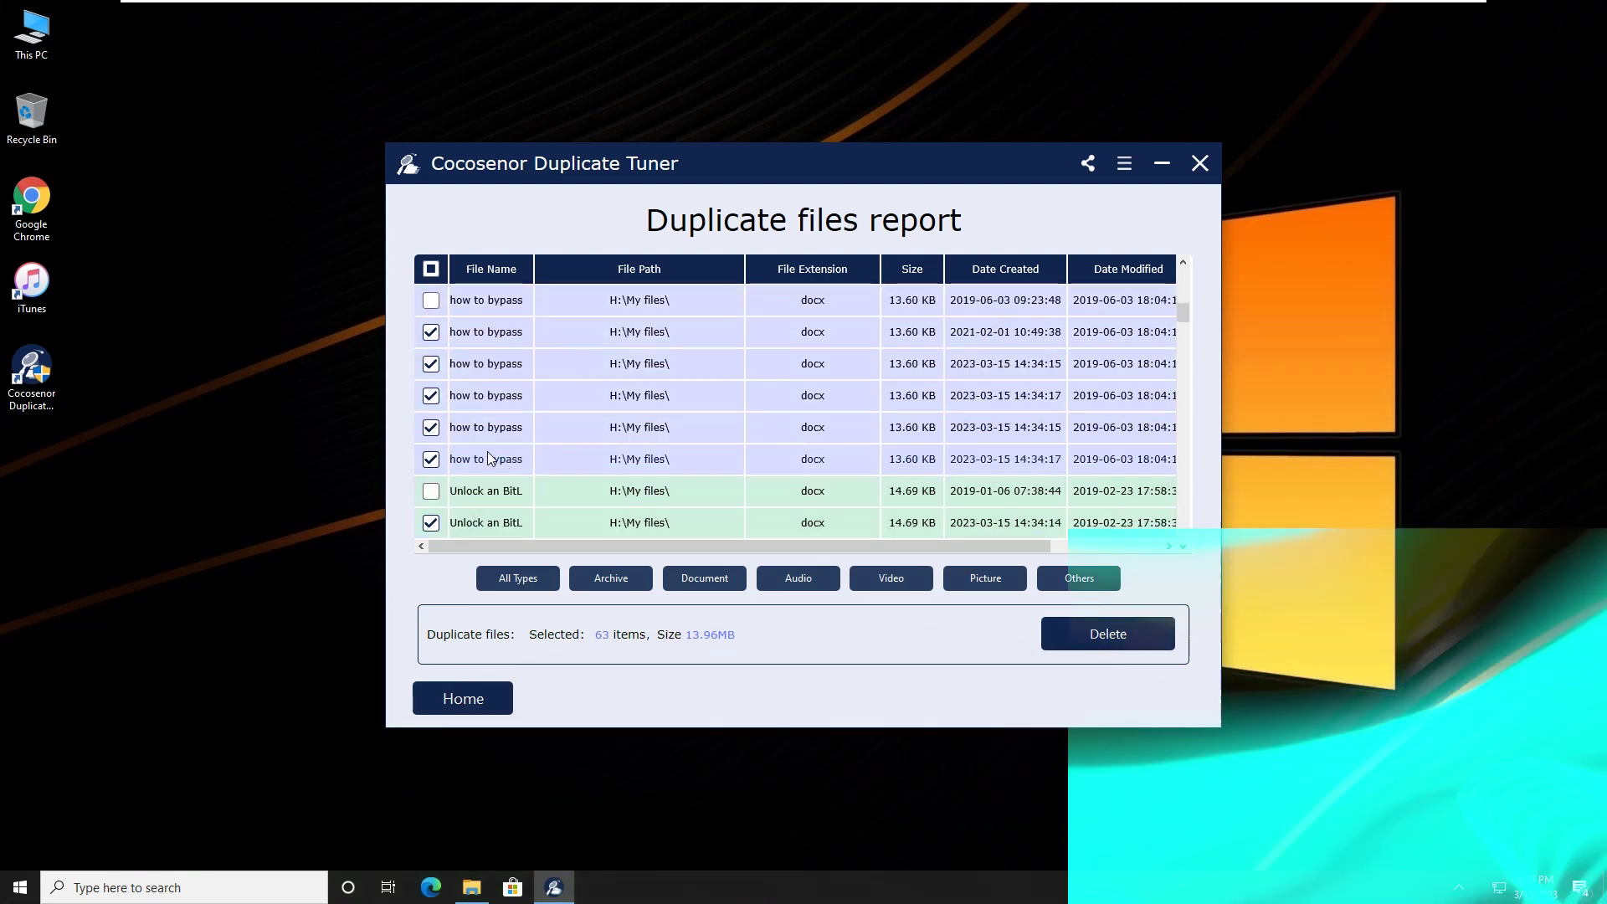
{"action": "scroll", "coordinate": [488, 452], "scroll_direction": "down", "scroll_amount": 2}
{"action": "scroll", "coordinate": [487, 452], "scroll_direction": "down", "scroll_amount": 2}
{"action": "scroll", "coordinate": [488, 452], "scroll_direction": "up", "scroll_amount": 1}
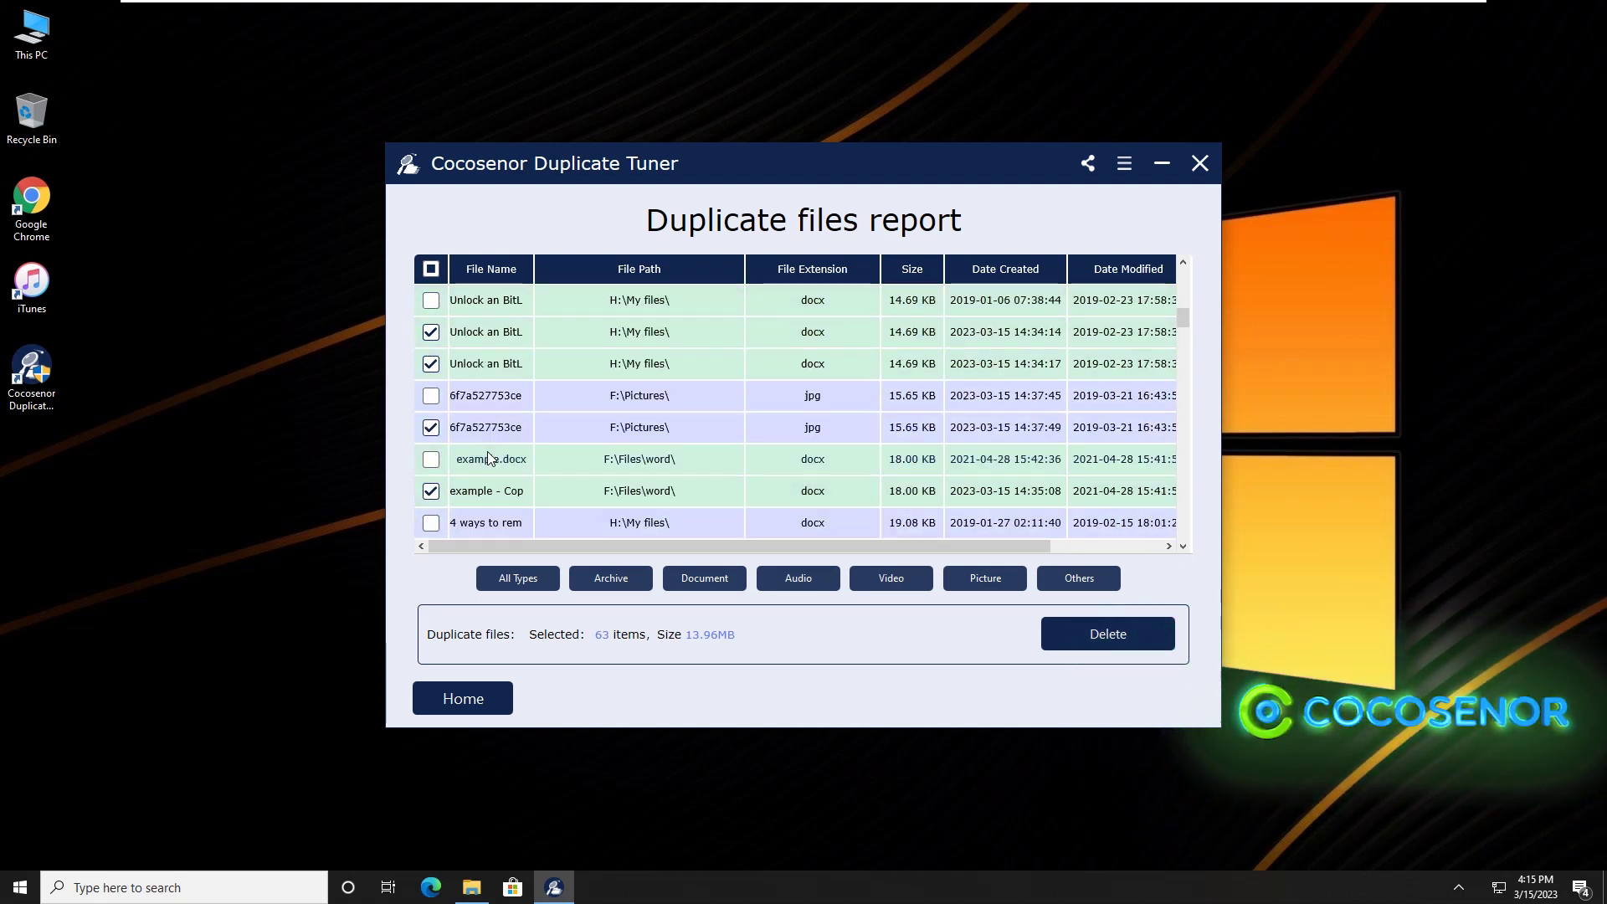
{"action": "scroll", "coordinate": [487, 452], "scroll_direction": "up", "scroll_amount": 3}
{"action": "scroll", "coordinate": [490, 459], "scroll_direction": "up", "scroll_amount": 3}
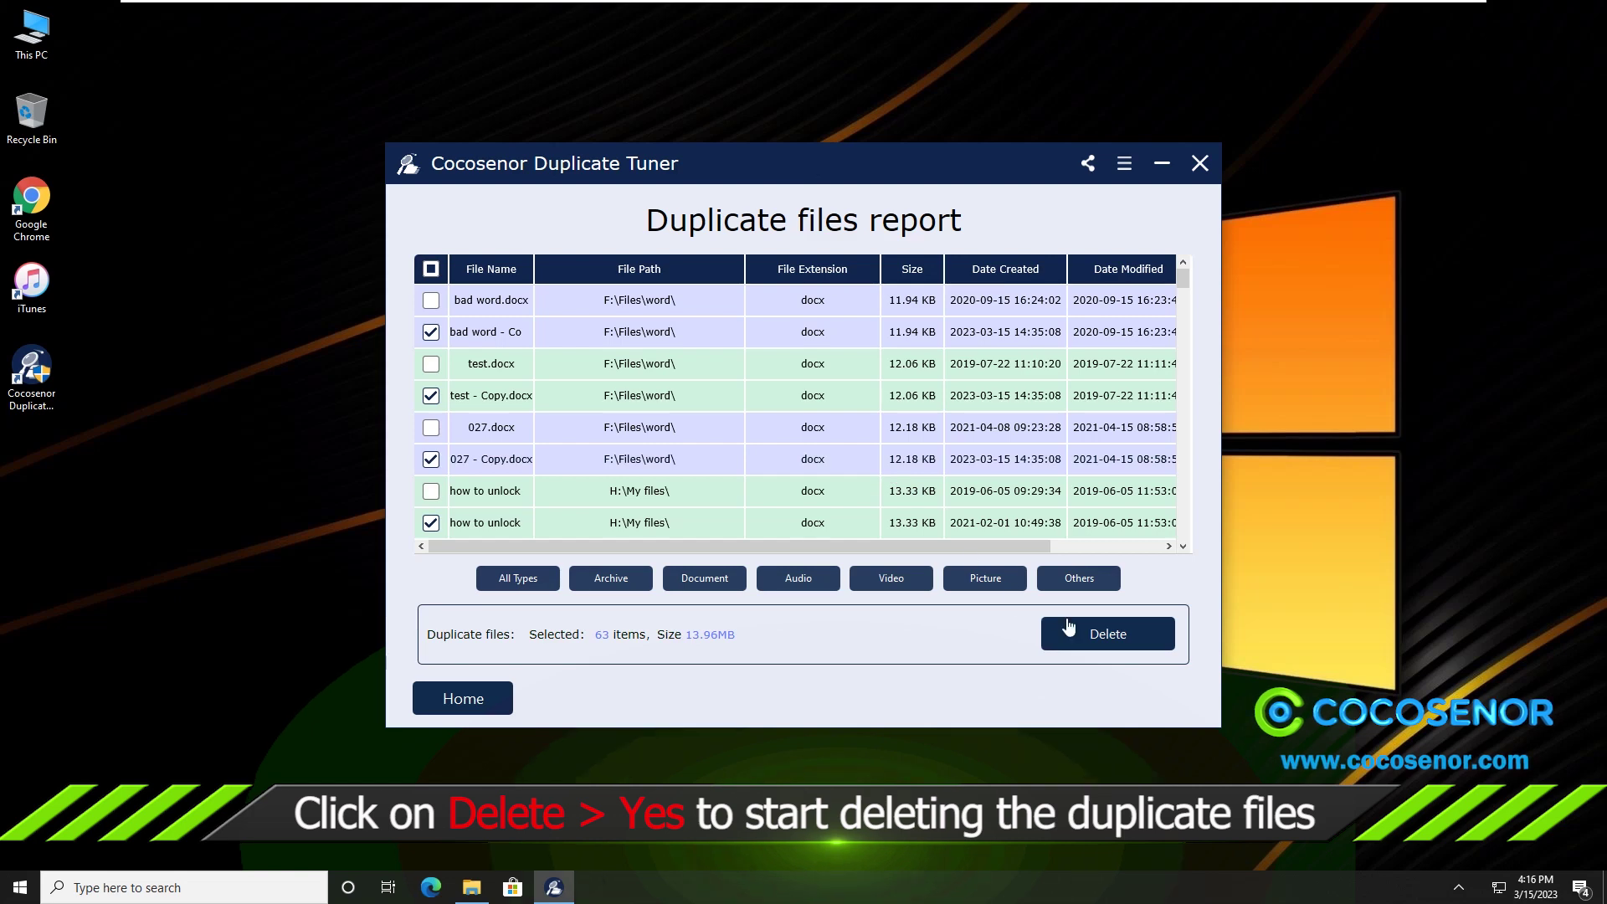
{"action": "left_click", "coordinate": [1115, 640]}
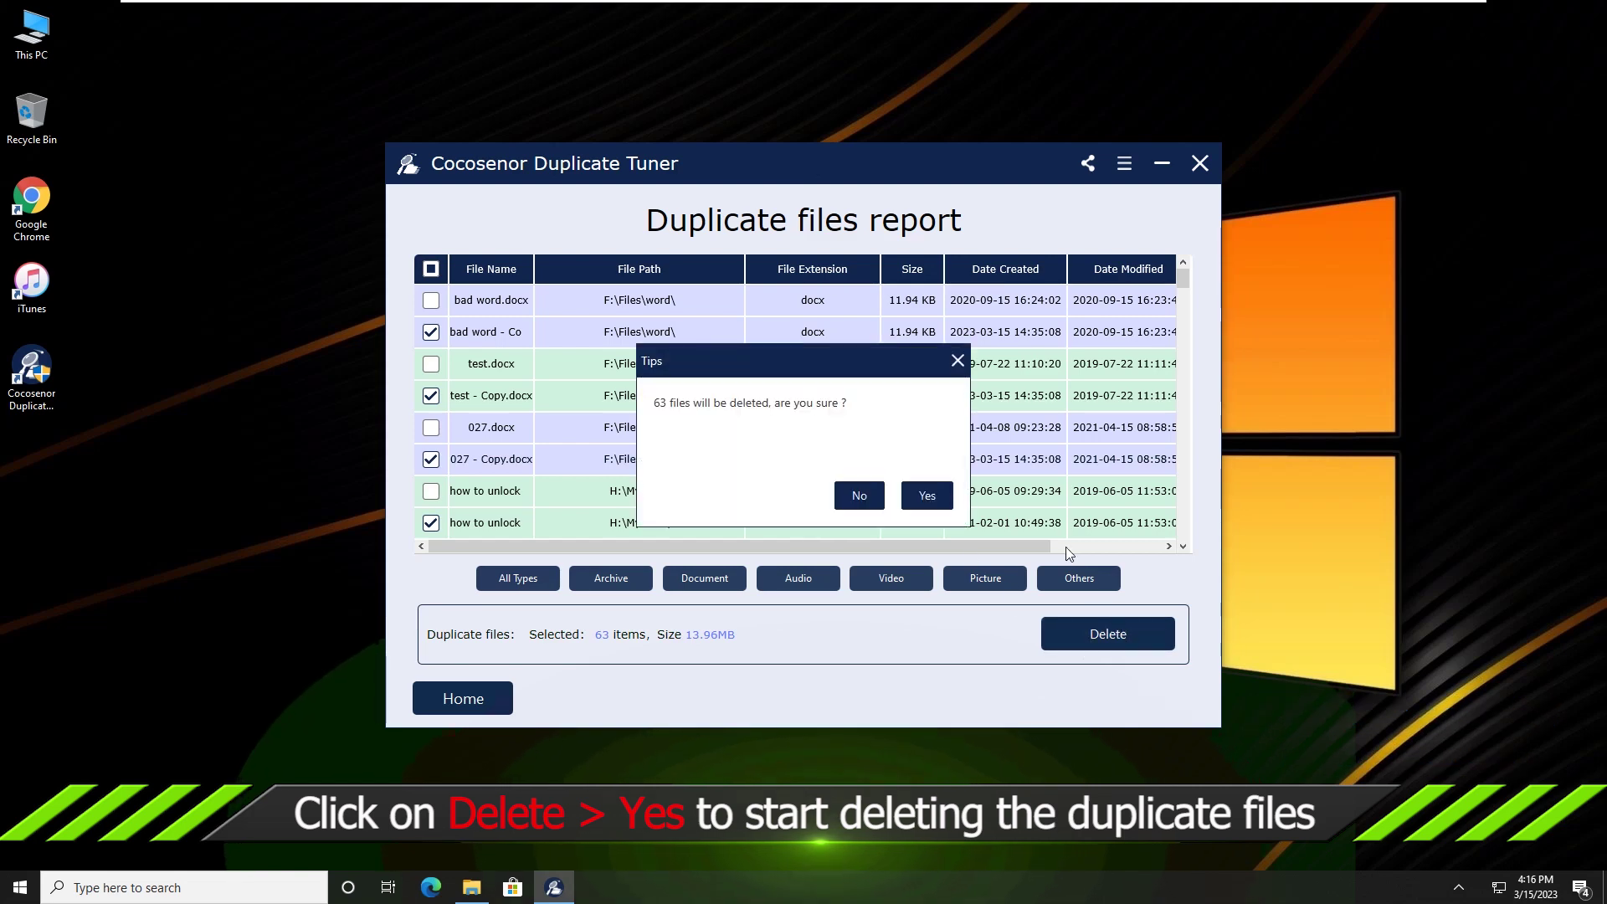
Confirm deleting the 63 duplicates and acknowledge the success message.
{"action": "left_click", "coordinate": [931, 502]}
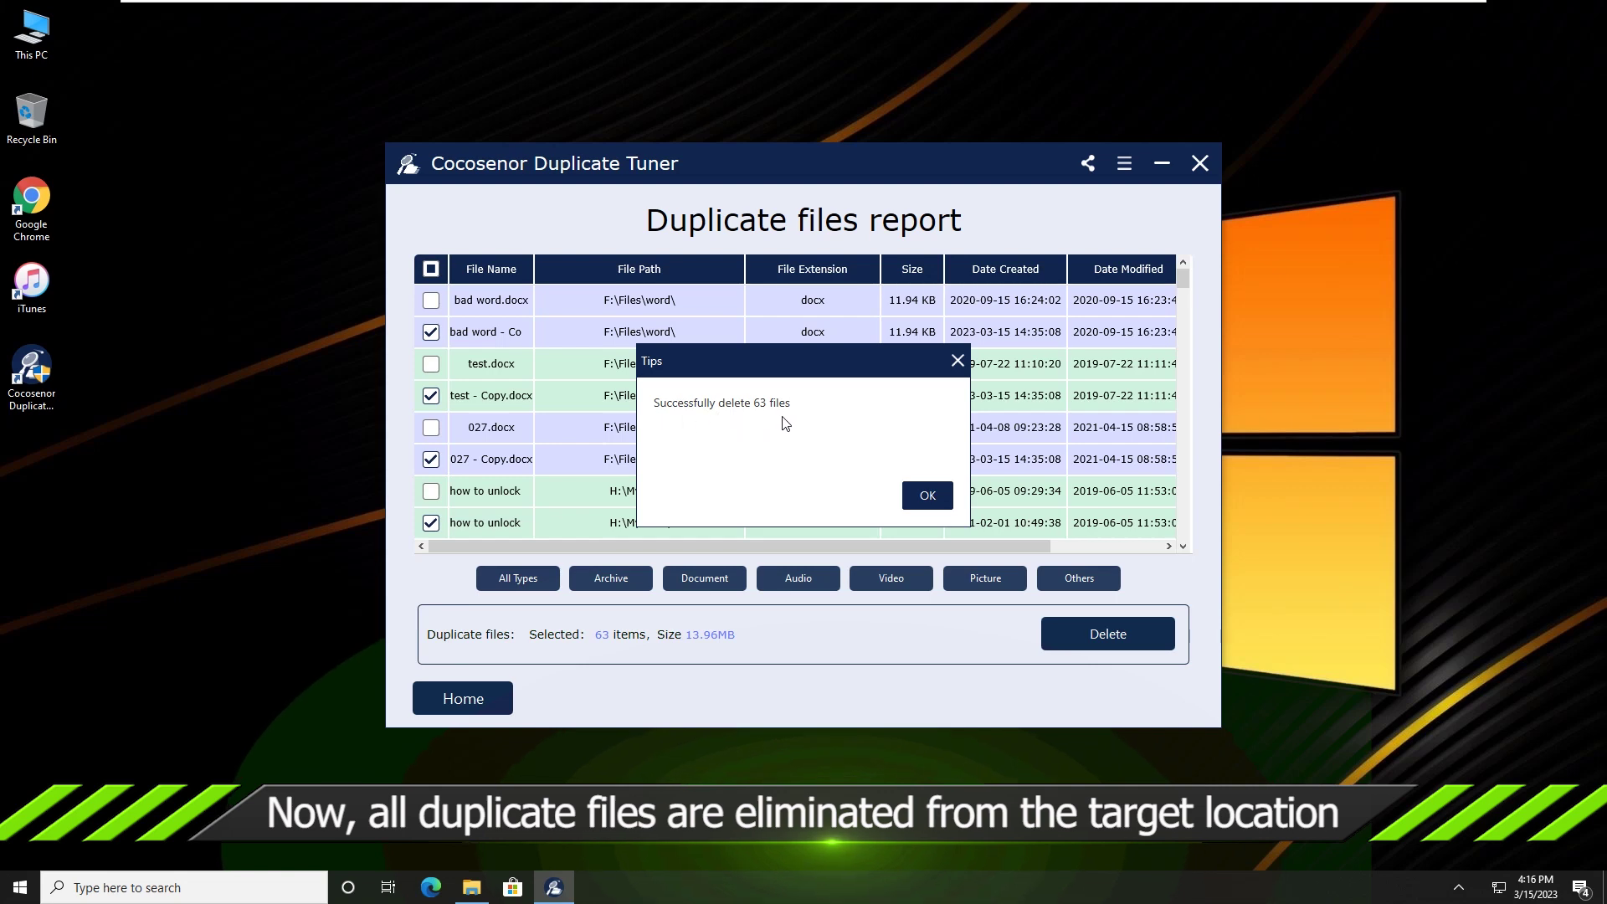
{"action": "left_click", "coordinate": [927, 494]}
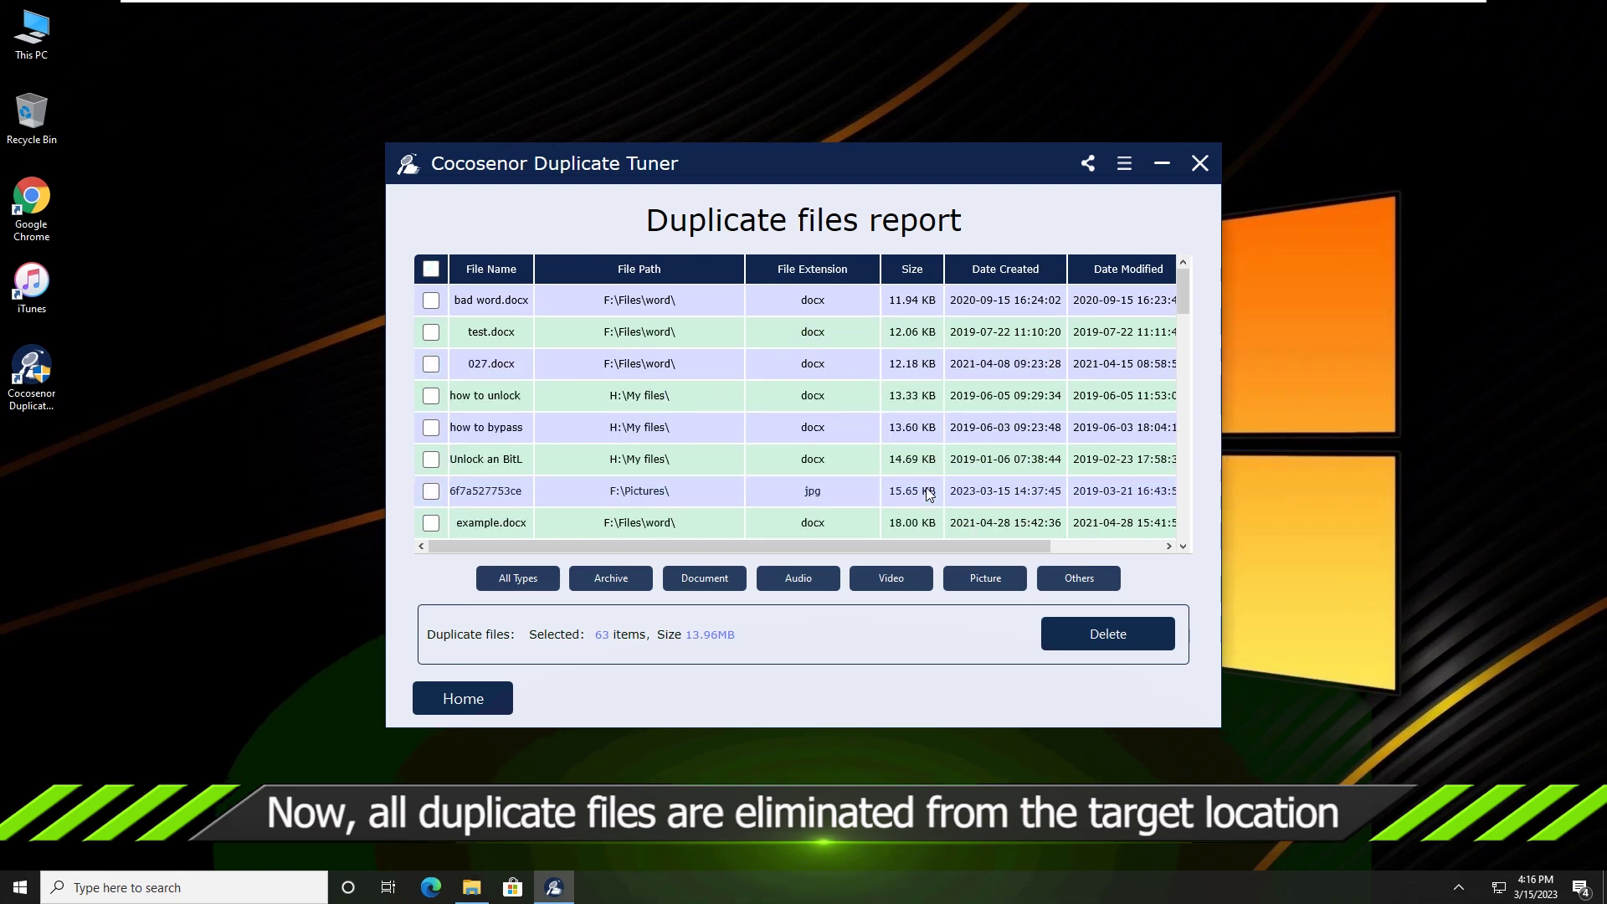